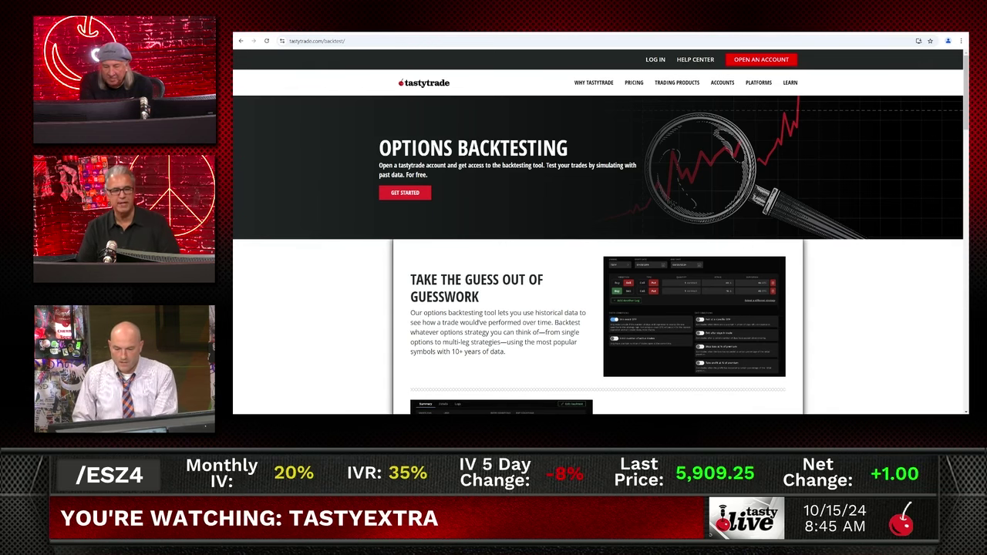
Read through the options backtesting page, covering what backtesting is and how to use the tool
scroll(598, 255, down, 3)
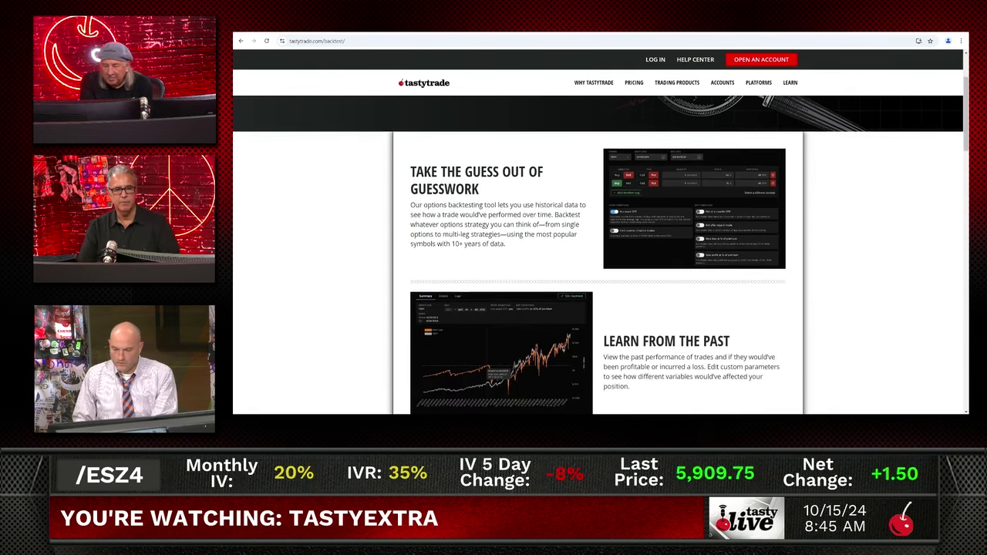
scroll(681, 308, down, 5)
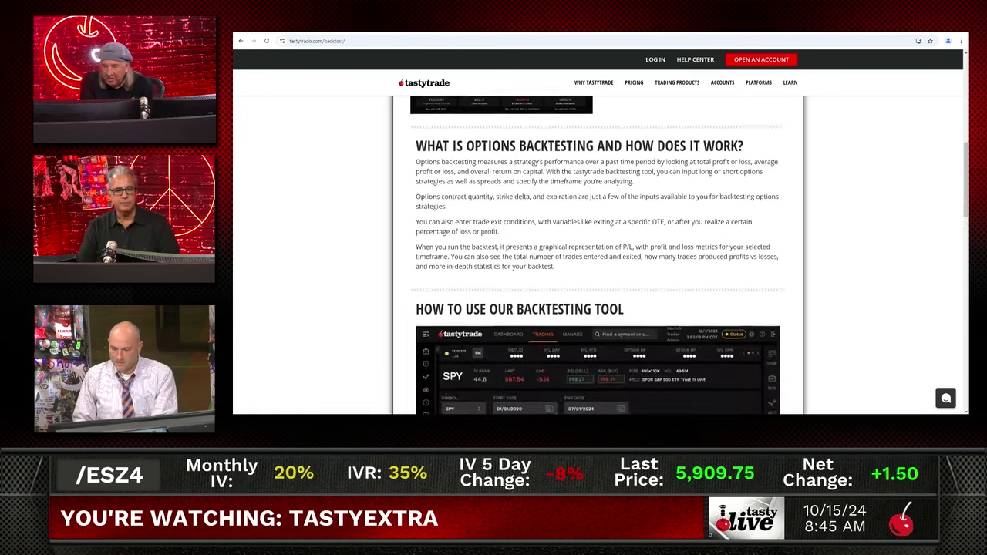
scroll(681, 308, down, 2)
scroll(656, 308, up, 2)
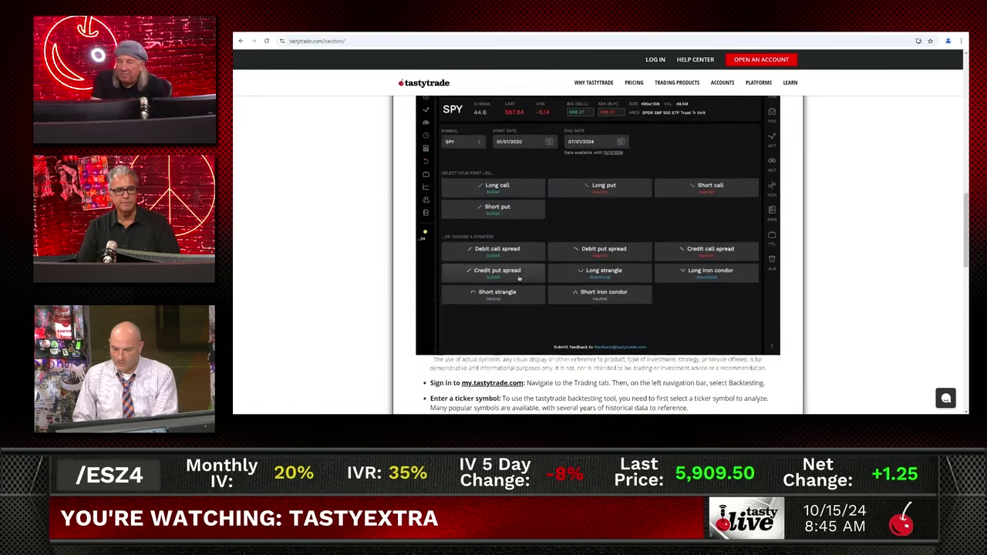
scroll(628, 307, down, 6)
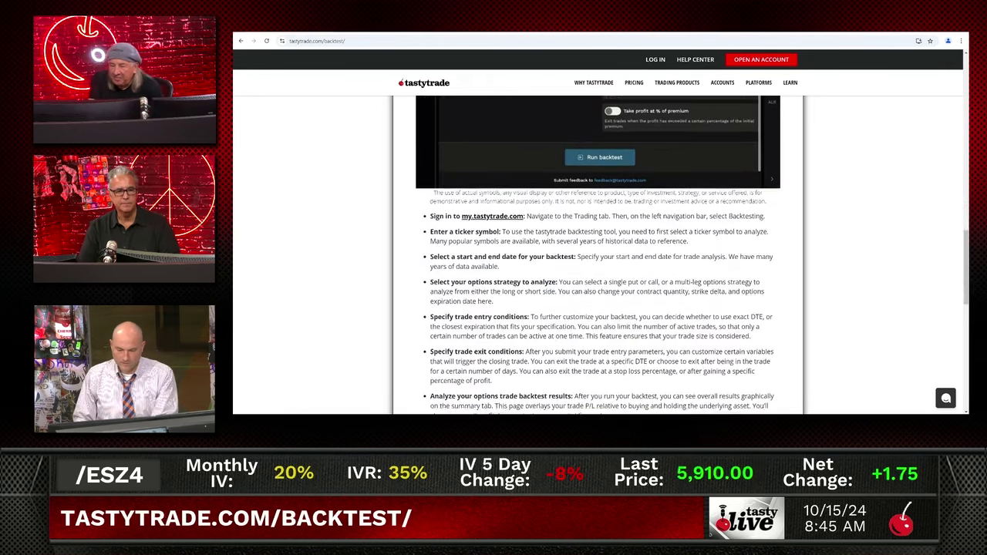
scroll(598, 255, up, 10)
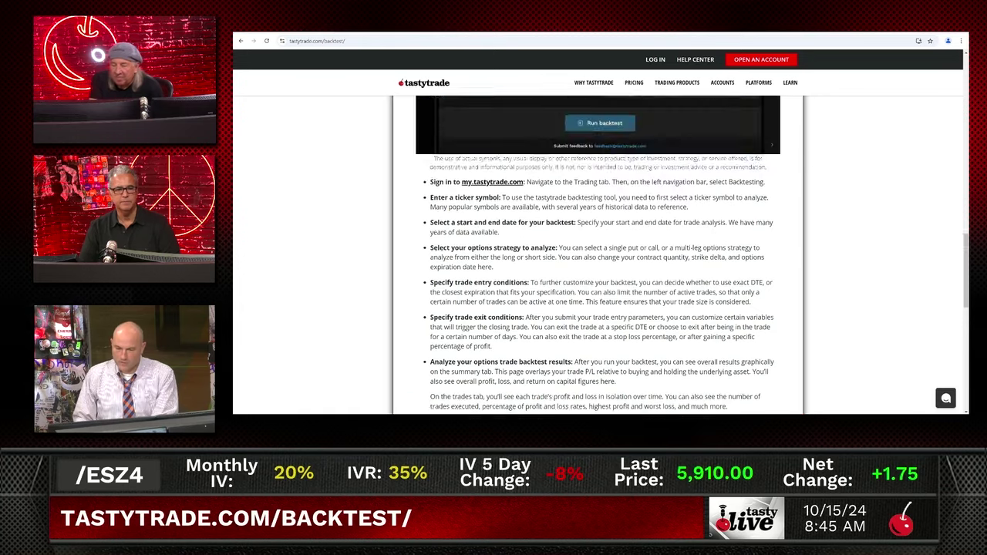
scroll(598, 255, up, 3)
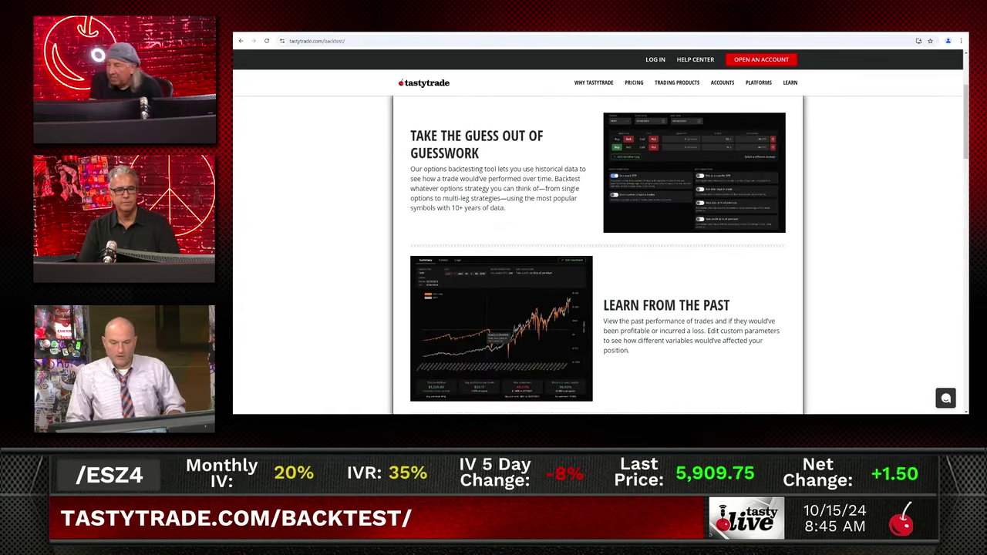
Switch to the backtesting tool, return to its strategy selection and choose SPY as the symbol
key(ctrl+Tab)
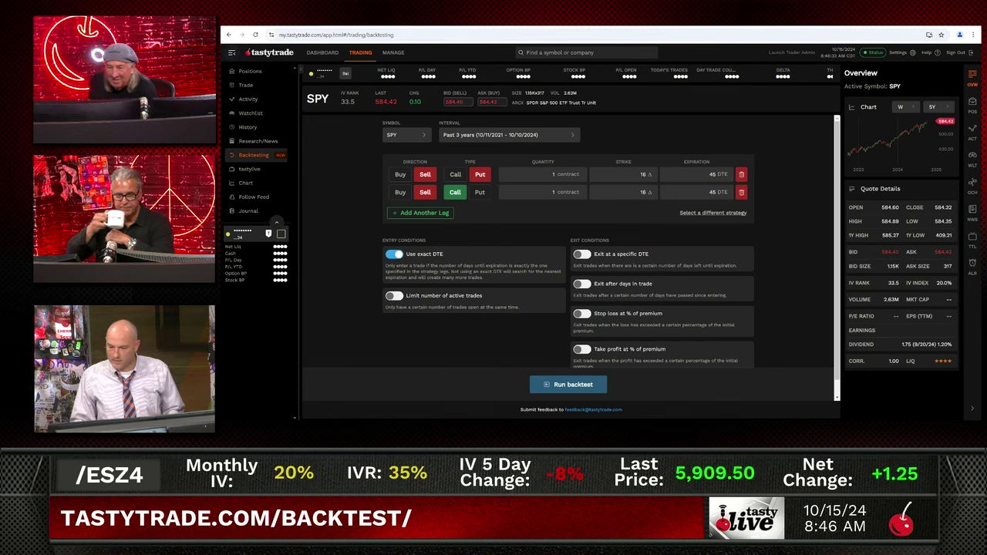
click(712, 213)
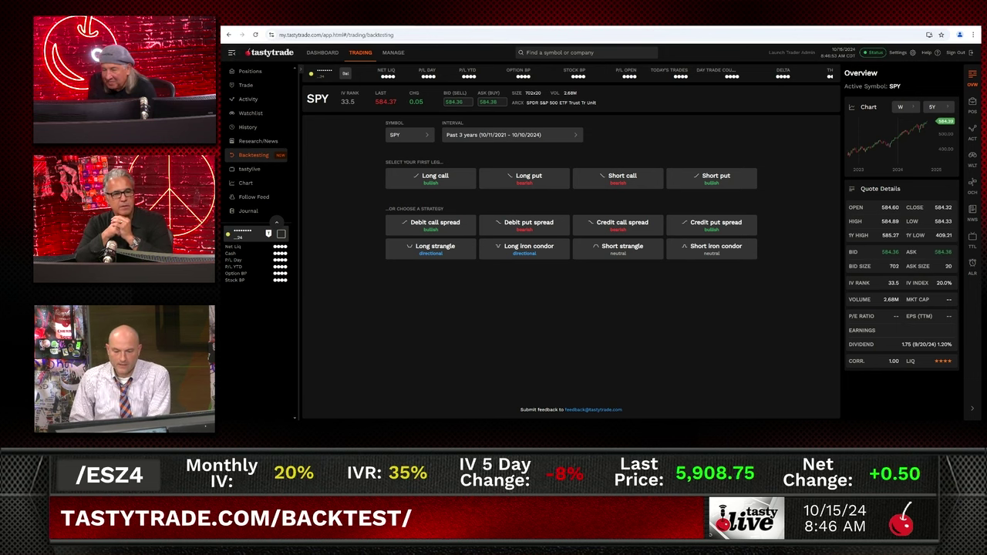
click(409, 135)
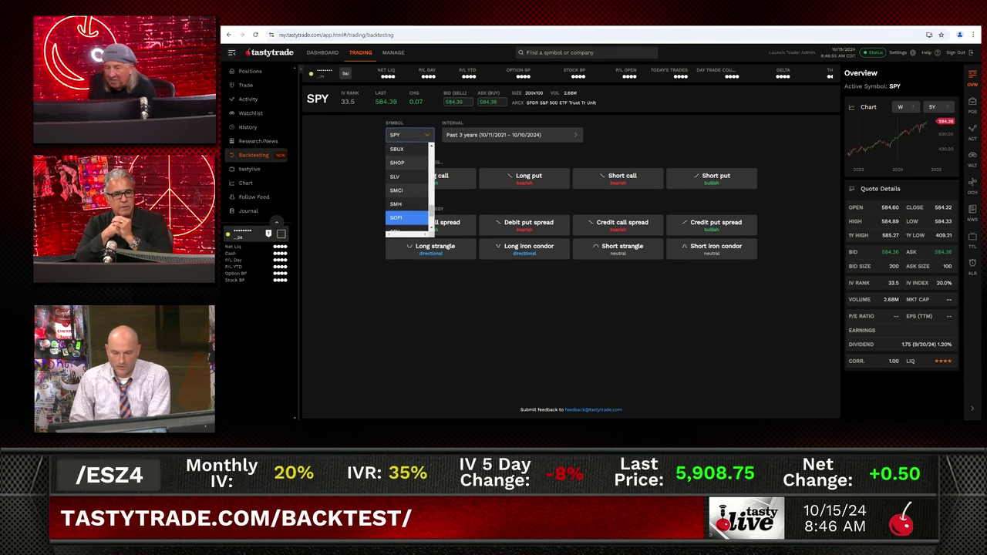
scroll(407, 191, down, 1)
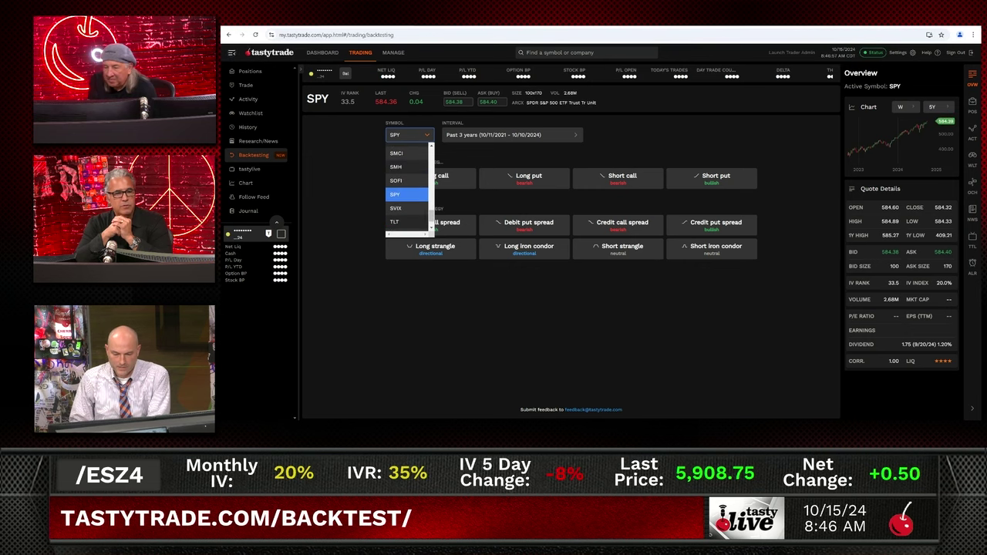
click(407, 194)
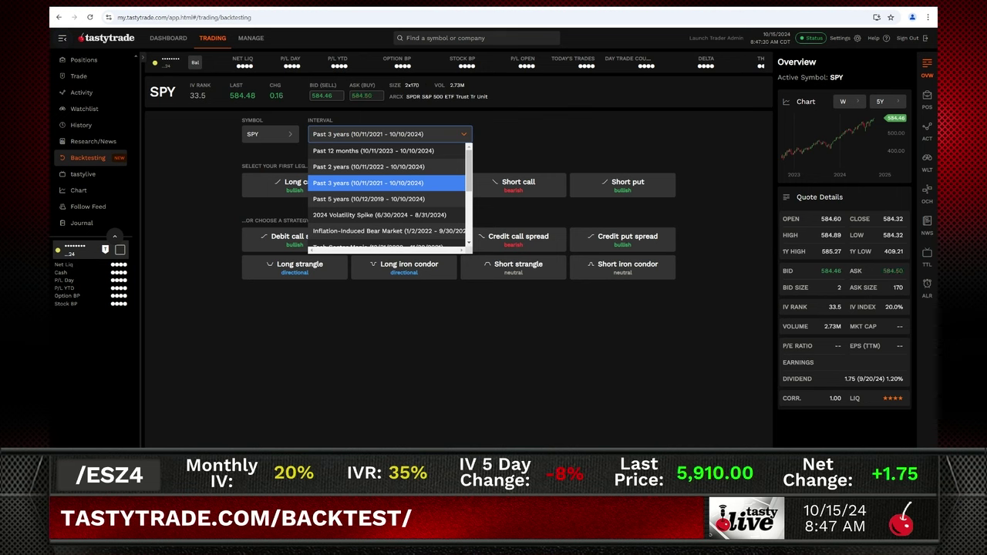
Review the available backtest intervals and keep Past 3 years (10/11/2021 - 10/10/2024) selected
scroll(386, 204, down, 1)
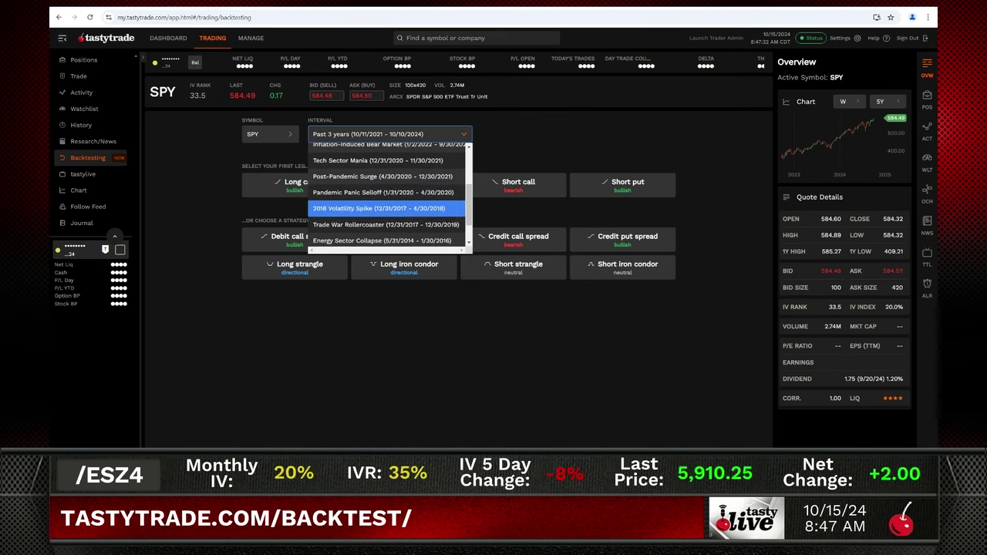
scroll(386, 197, down, 1)
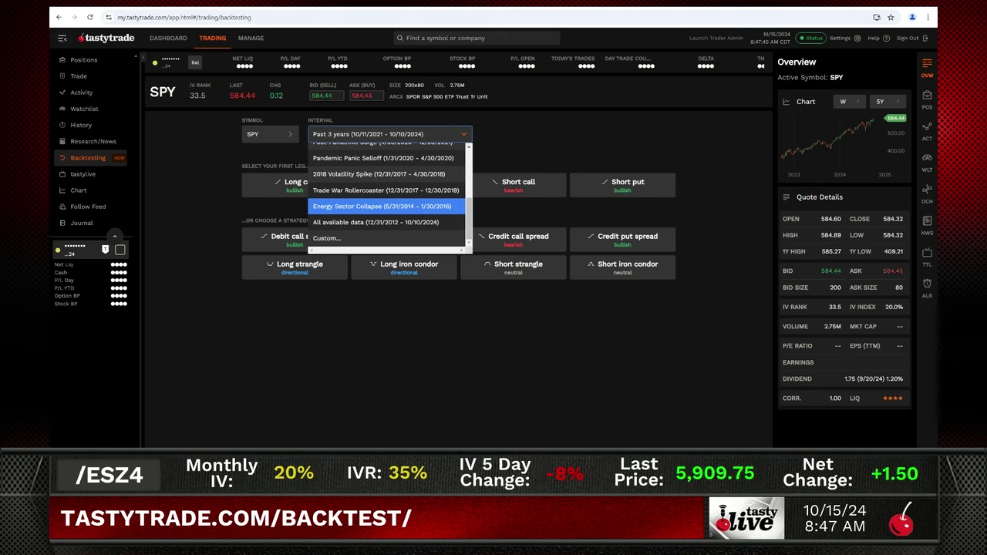
key(Up)
key(Up)
key(Up)
key(Up)
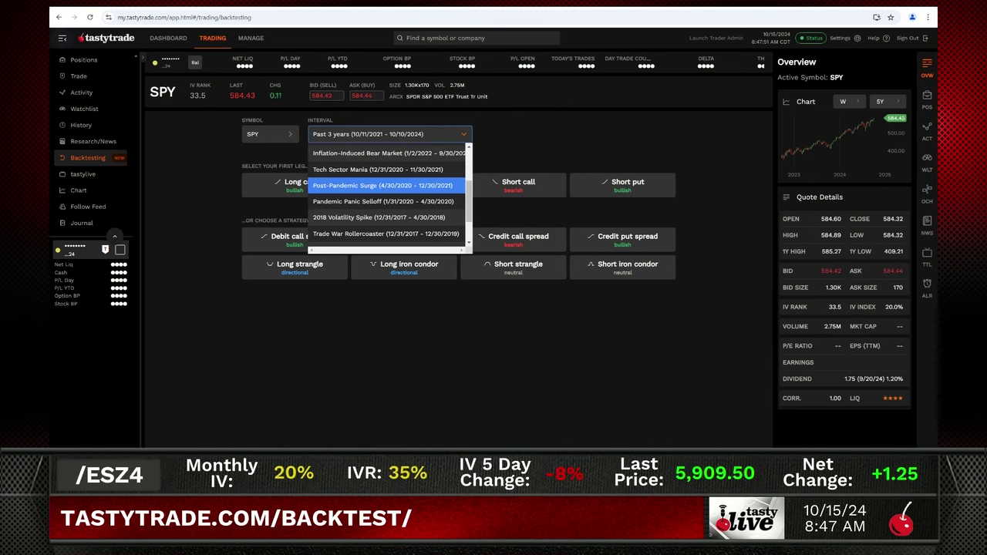
key(Up)
key(Up)
key(Down)
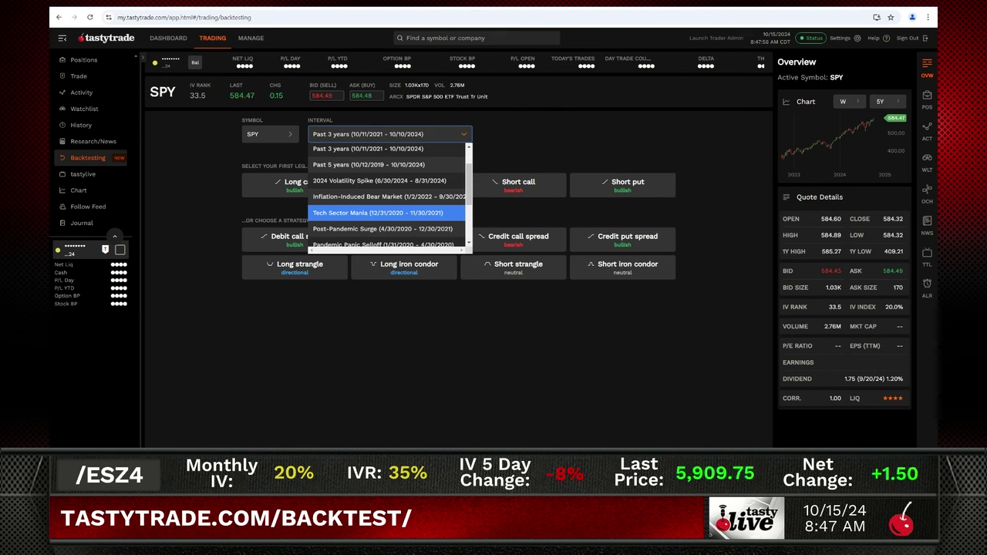
key(Up)
key(Up)
key(Up)
key(Down)
key(Up)
key(Up)
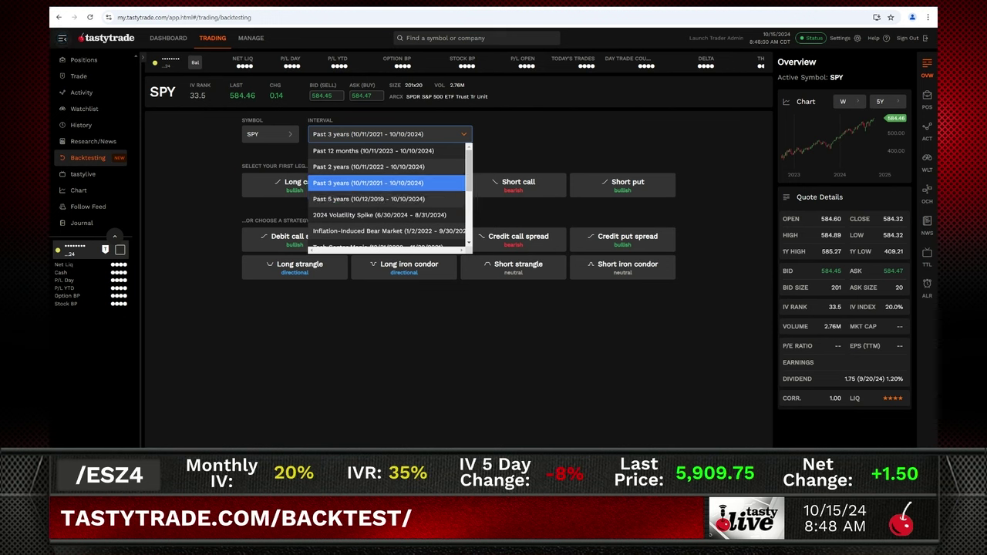
key(Return)
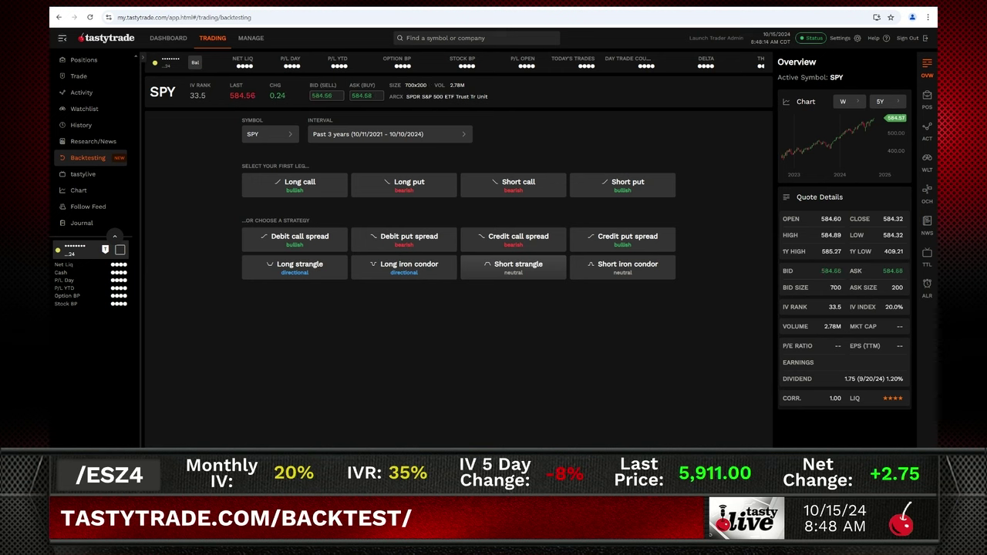
click(518, 264)
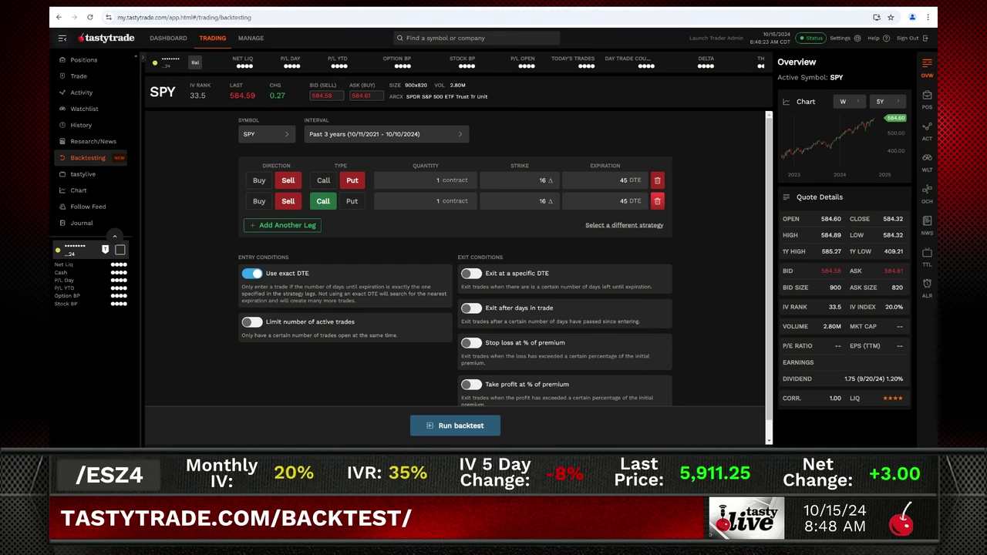
click(657, 202)
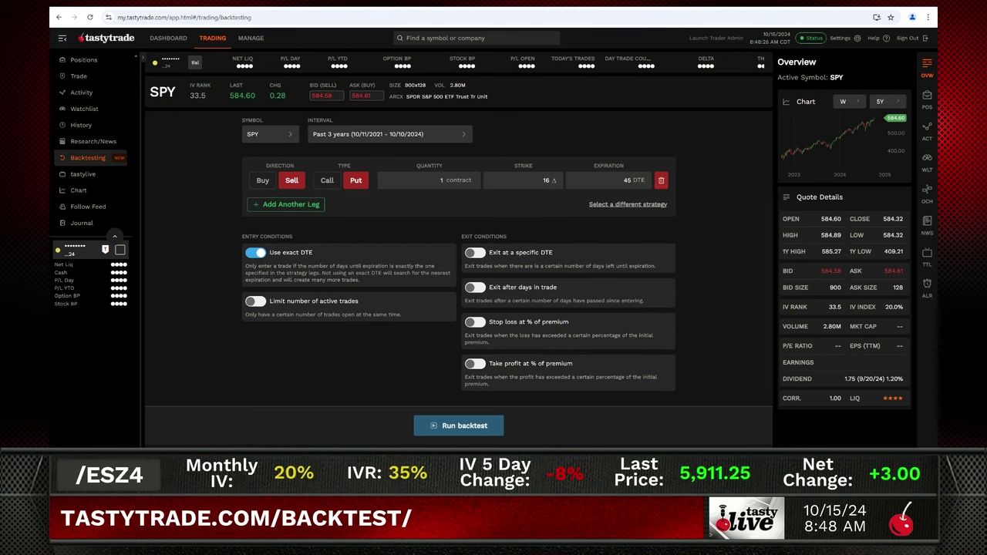
click(628, 205)
Choose the short strangle strategy and set the strike of both the put and call legs to 30 delta
click(514, 262)
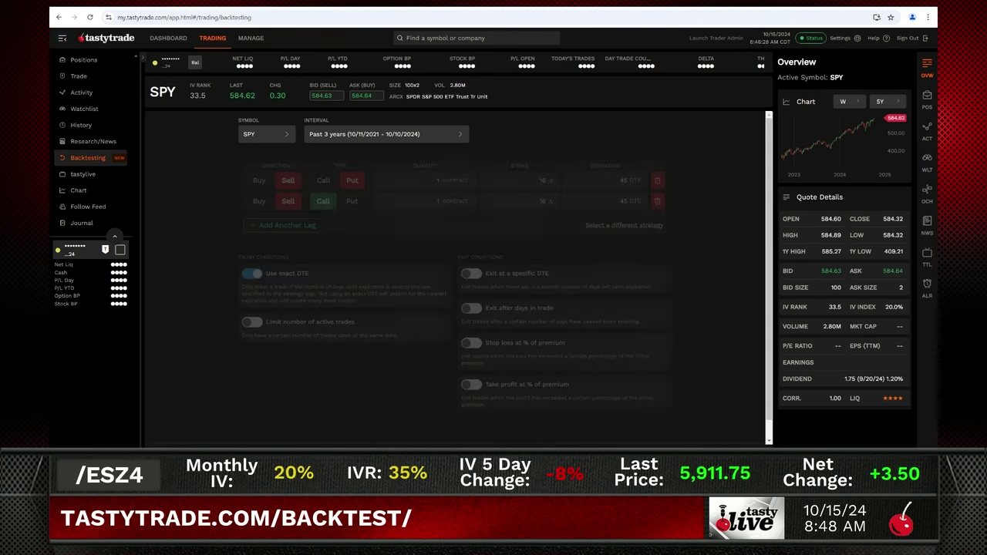
click(532, 200)
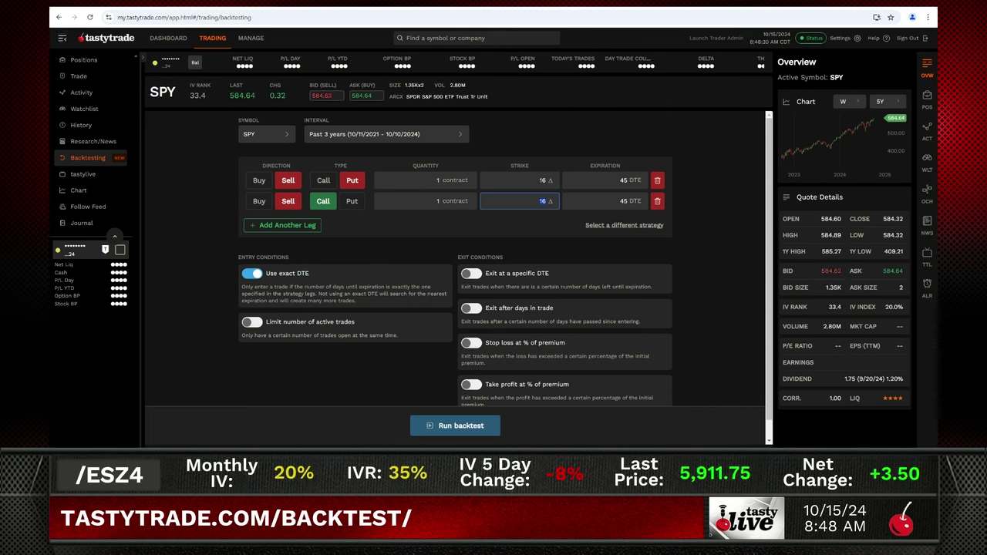
text(30)
double_click(542, 180)
text(30)
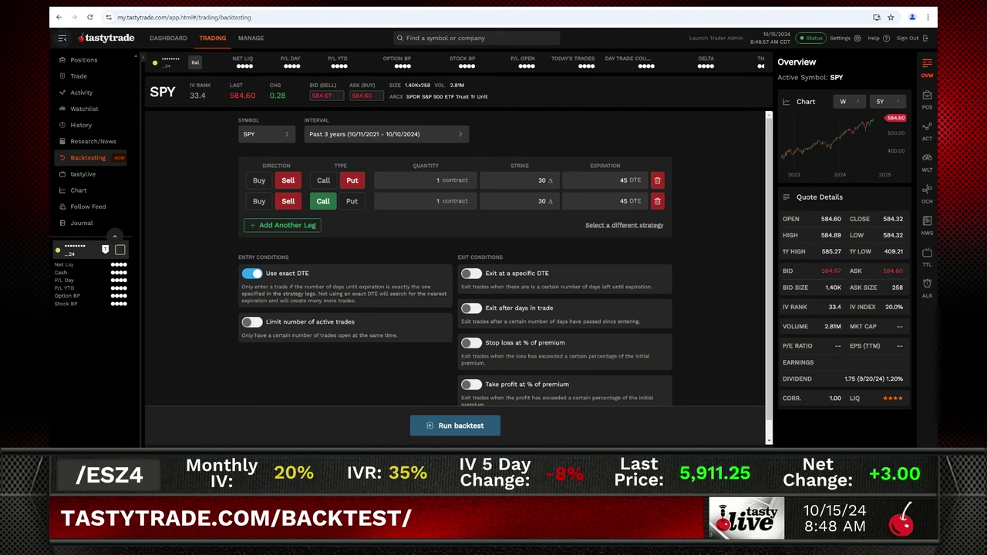
Try a 30 DTE expiration on the put leg and restore it to 45 DTE
click(540, 179)
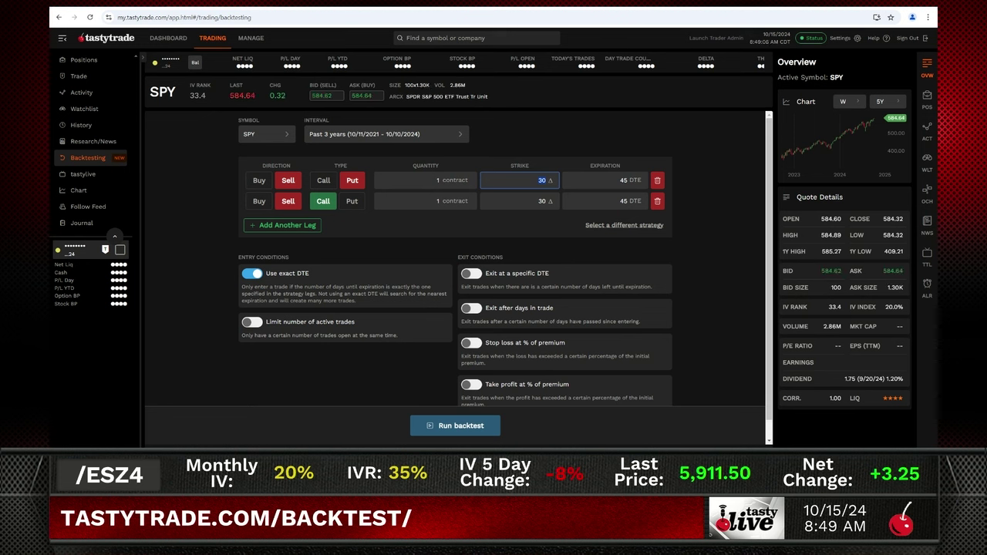
key(Tab)
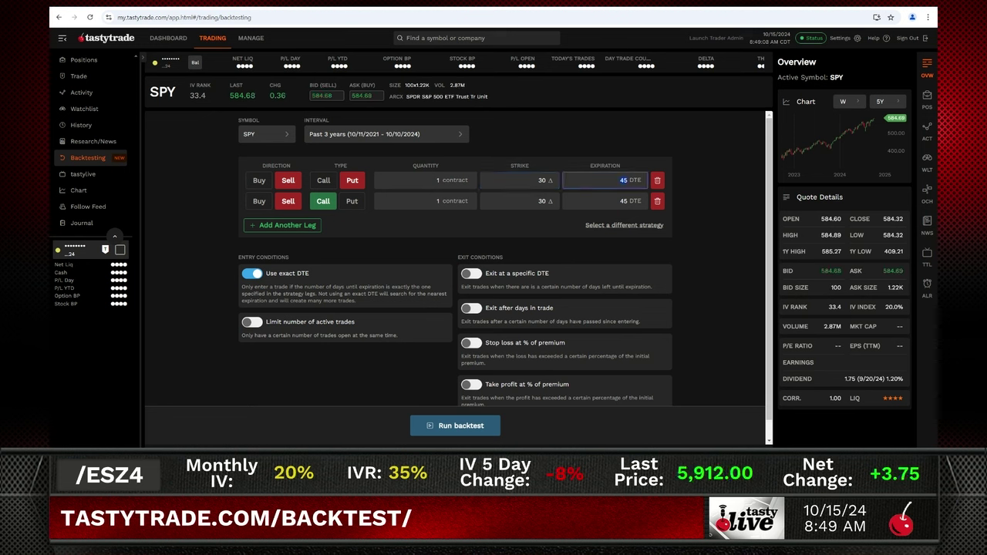
text(30)
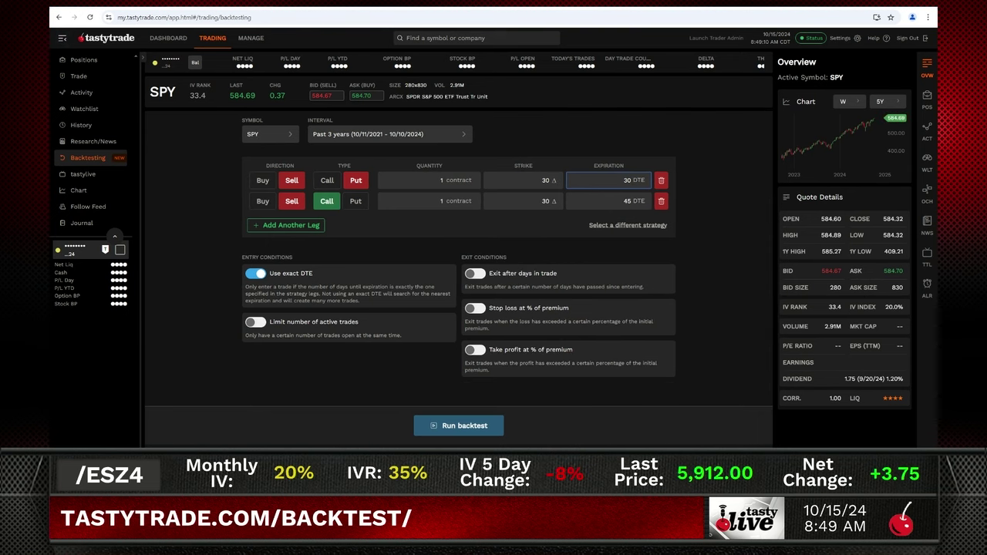
key(BackSpace)
key(BackSpace)
text(45)
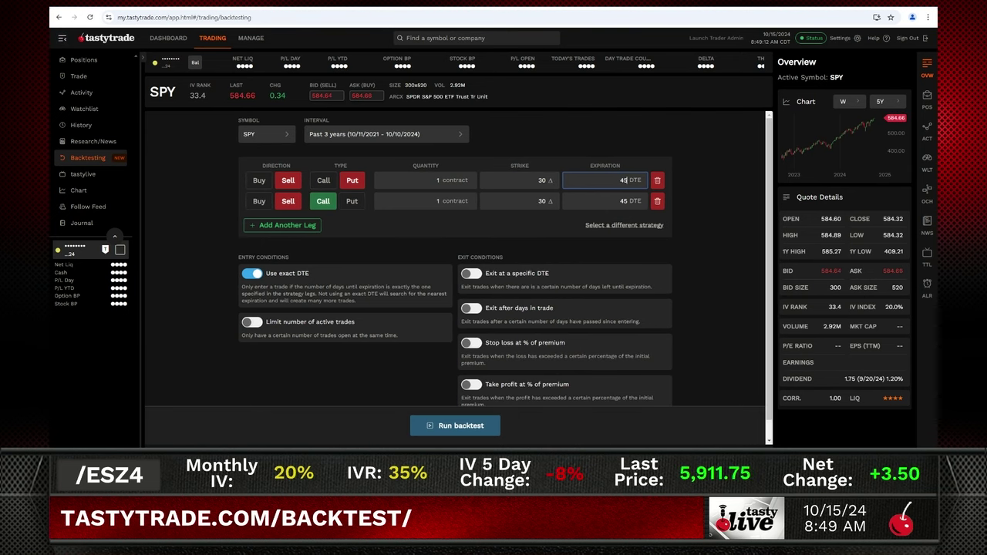
scroll(455, 270, down, 1)
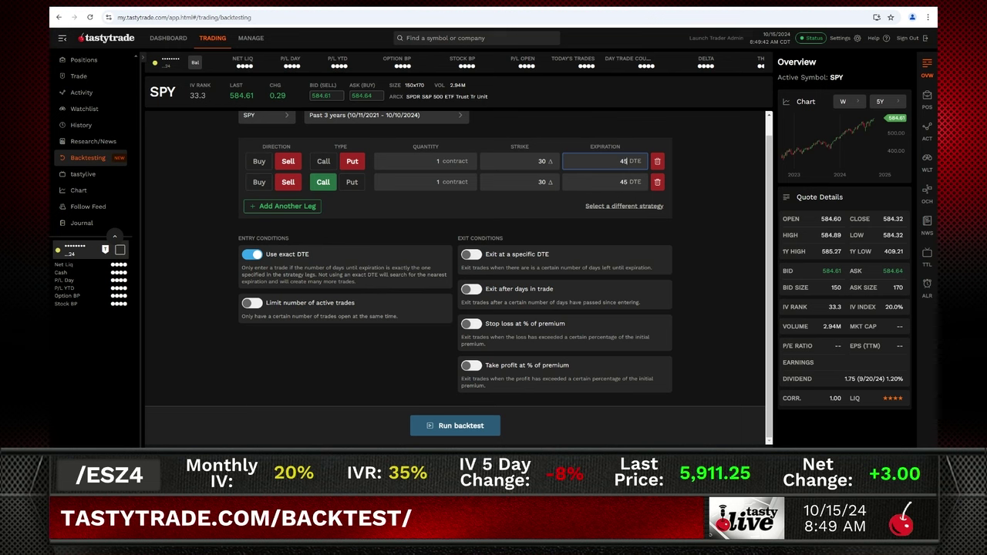
Check SPY's option expiration dates in the options trading table and return to the backtest setup
click(78, 76)
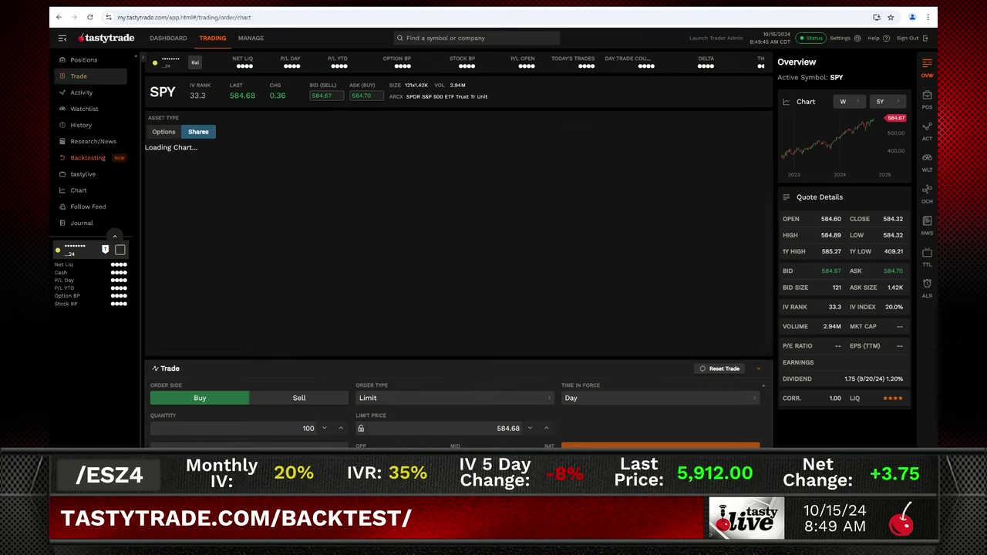
click(164, 131)
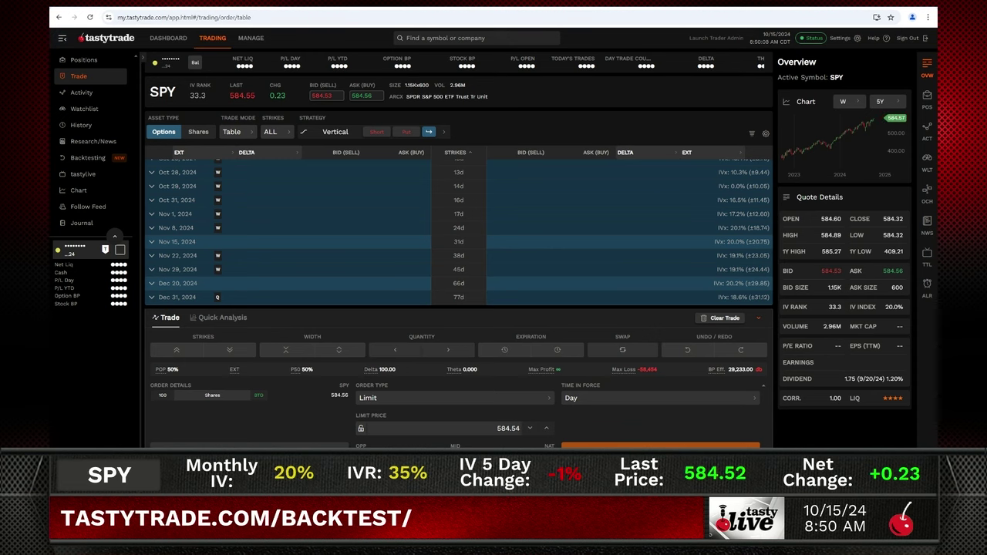
click(87, 157)
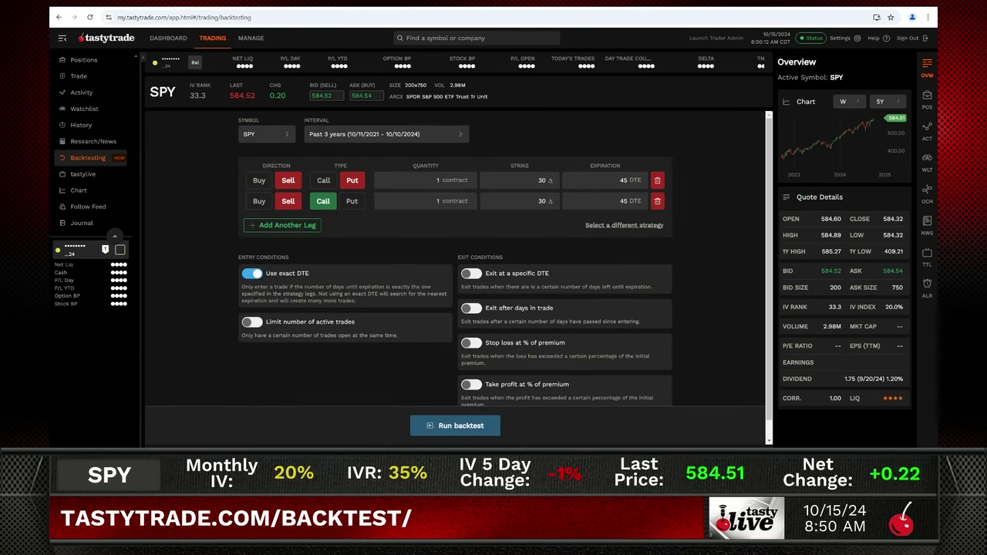
Limit the number of active trades to 1 while keeping exact DTE entry on, and run the backtest
click(251, 274)
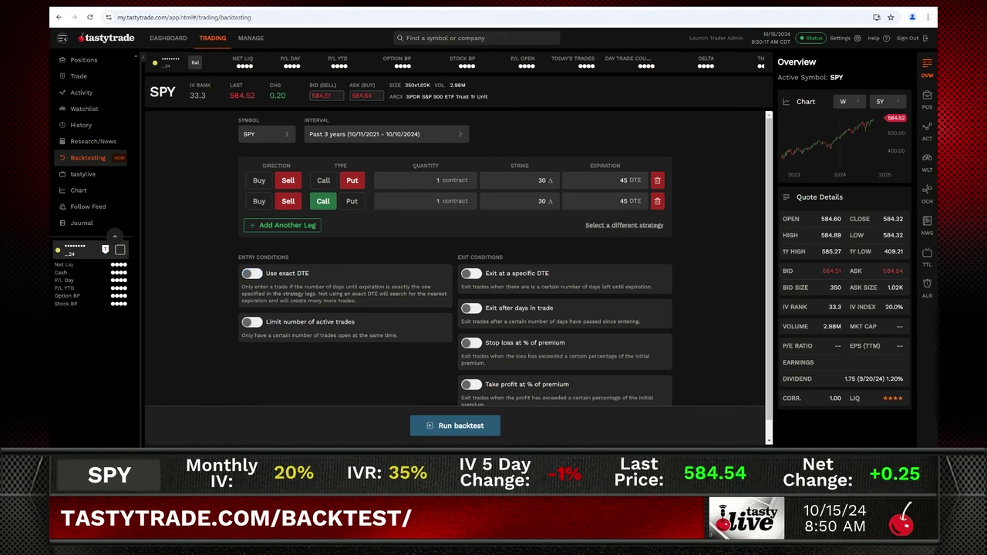
click(251, 273)
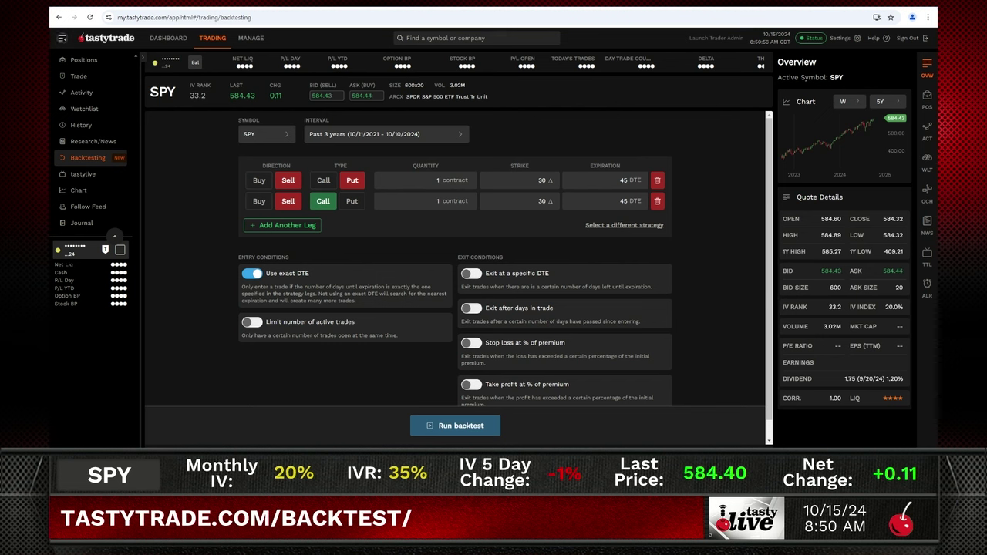
click(252, 322)
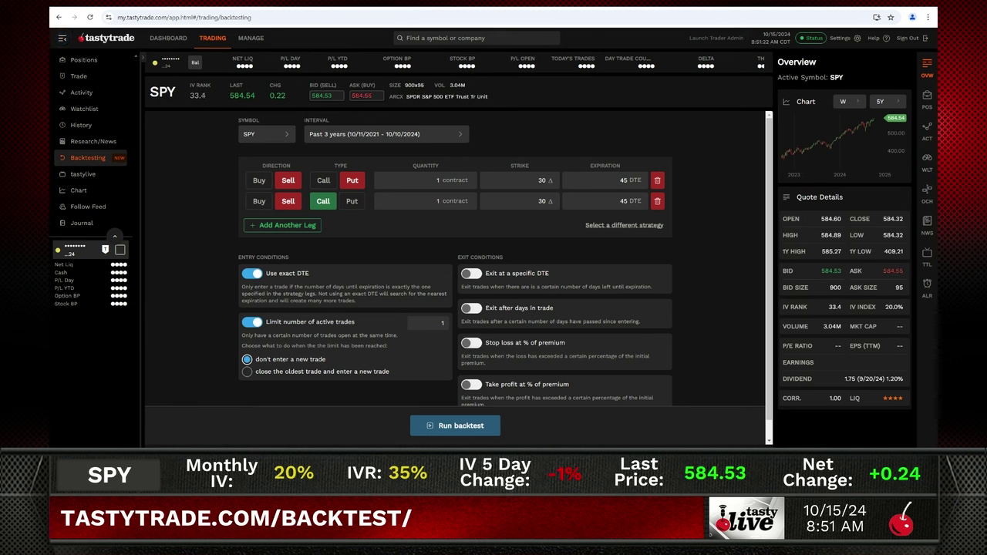
scroll(459, 275, down, 1)
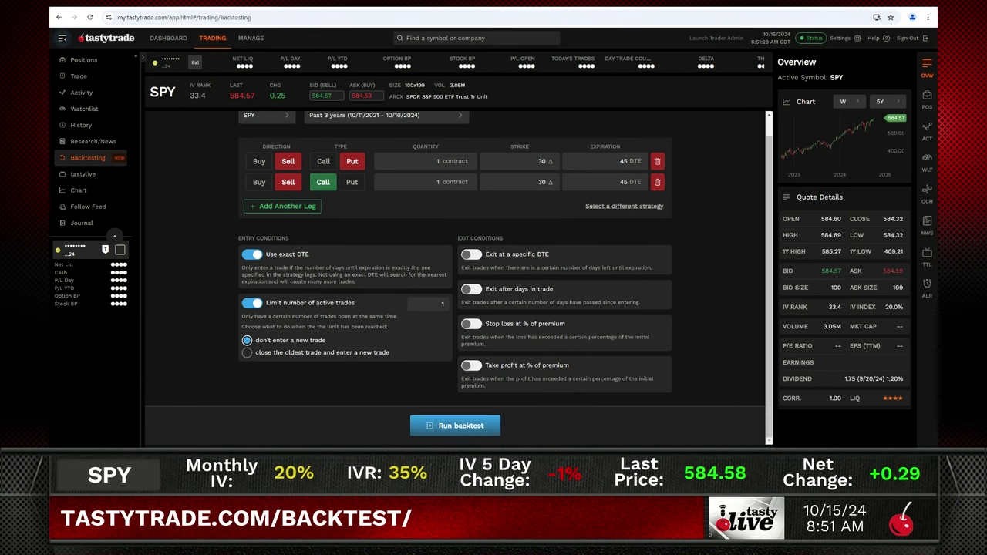
click(455, 425)
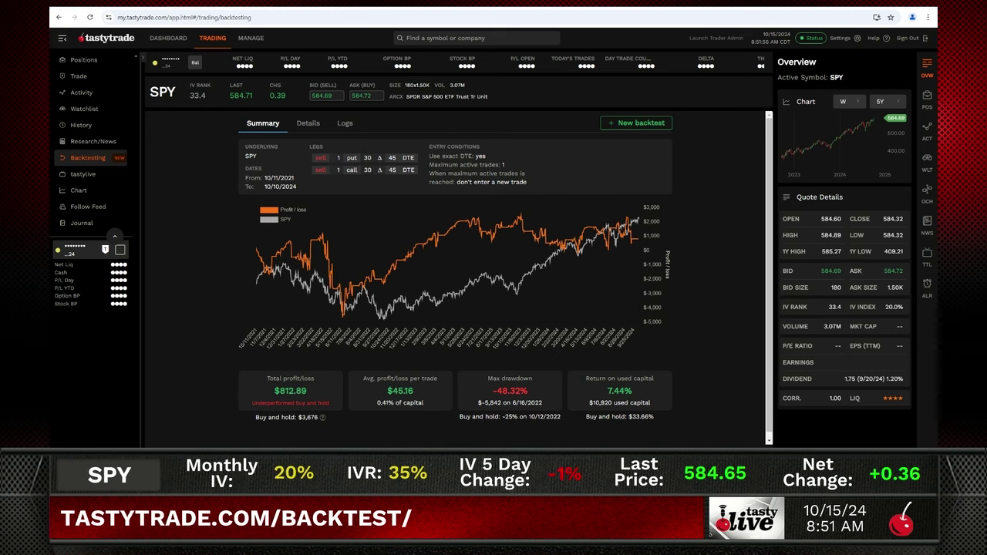
Review the backtest's profit/loss curve against SPY and the detailed per-trade results and statistics
mouse_move(333, 290)
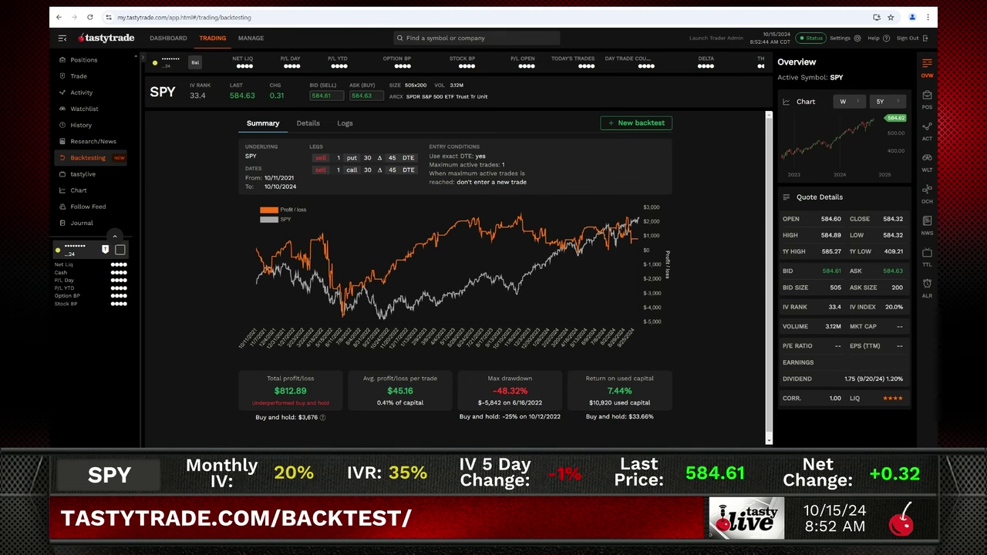
click(308, 123)
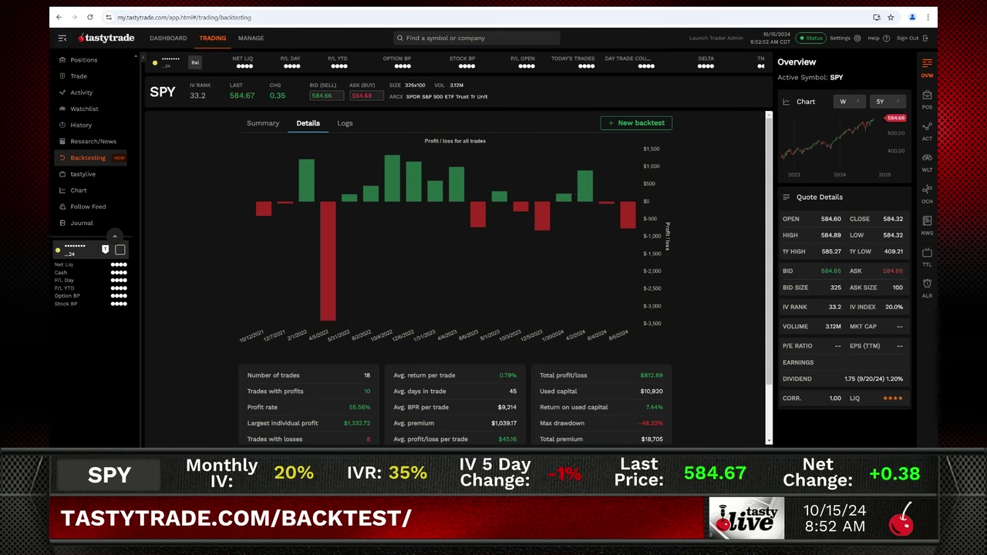
scroll(455, 278, down, 1)
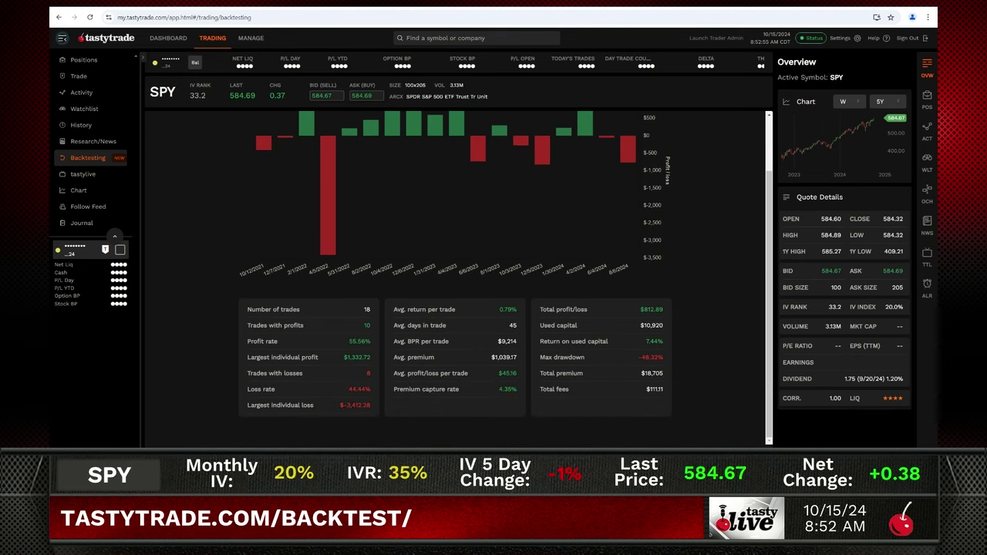
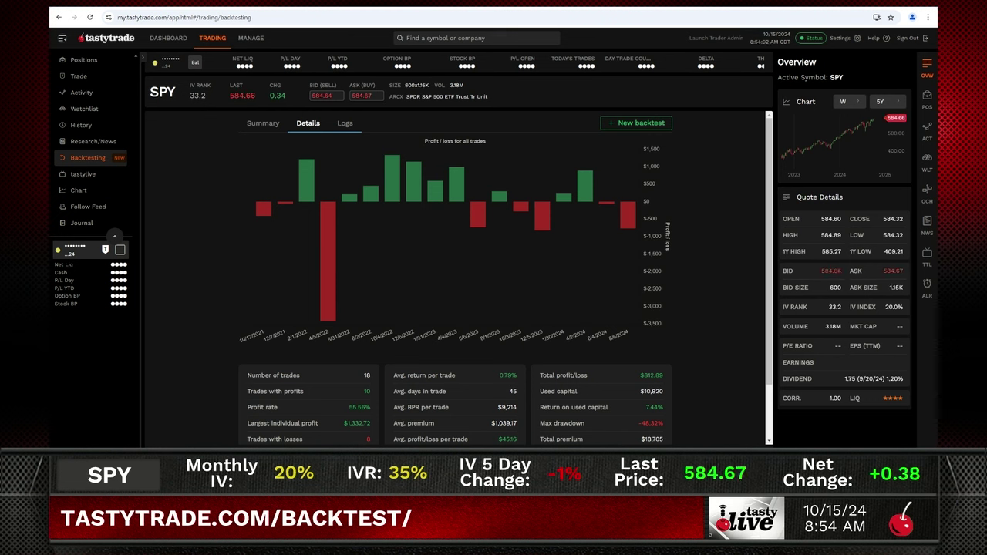
Examine the backtest's log of individual trades and highlight the profit/loss amount of trade 4
click(345, 122)
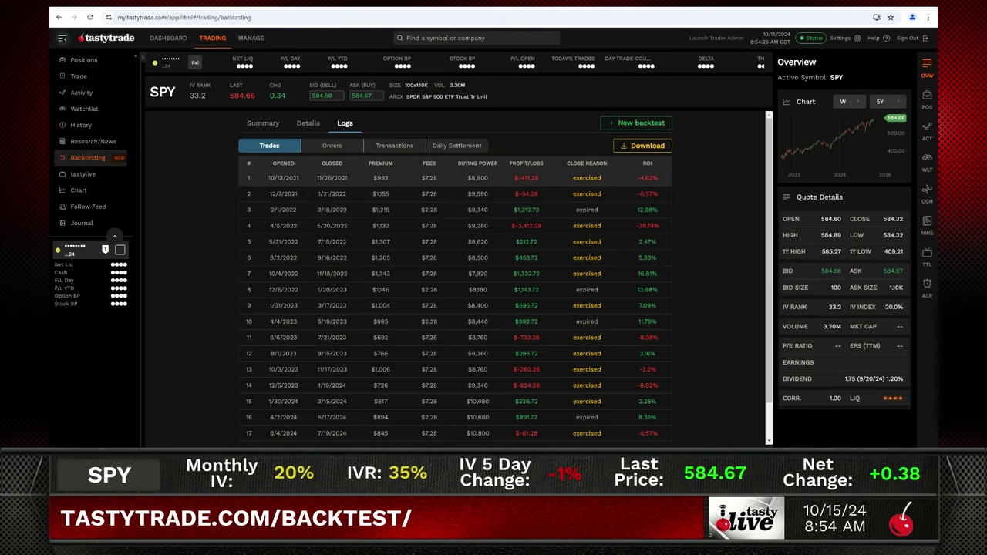
scroll(455, 189, down, 1)
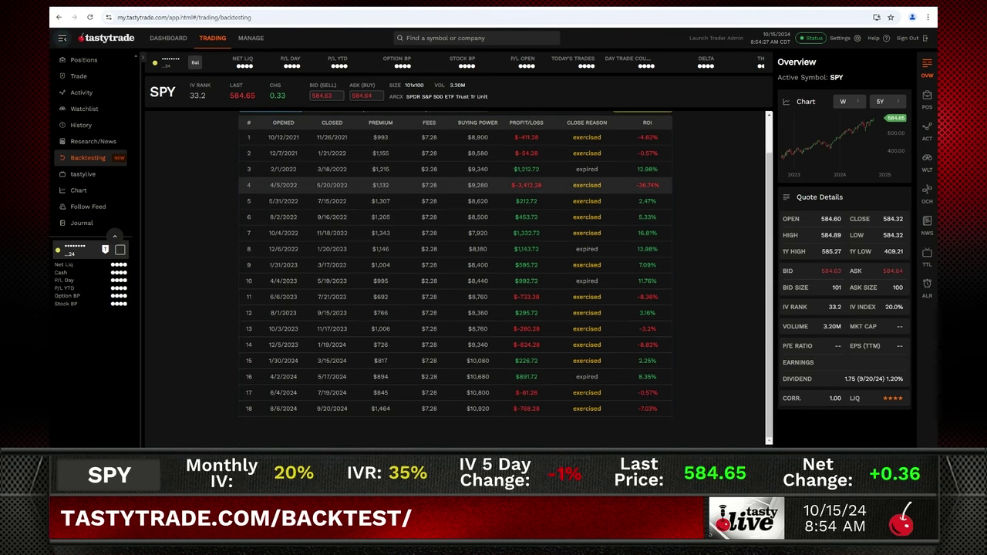
double_click(519, 185)
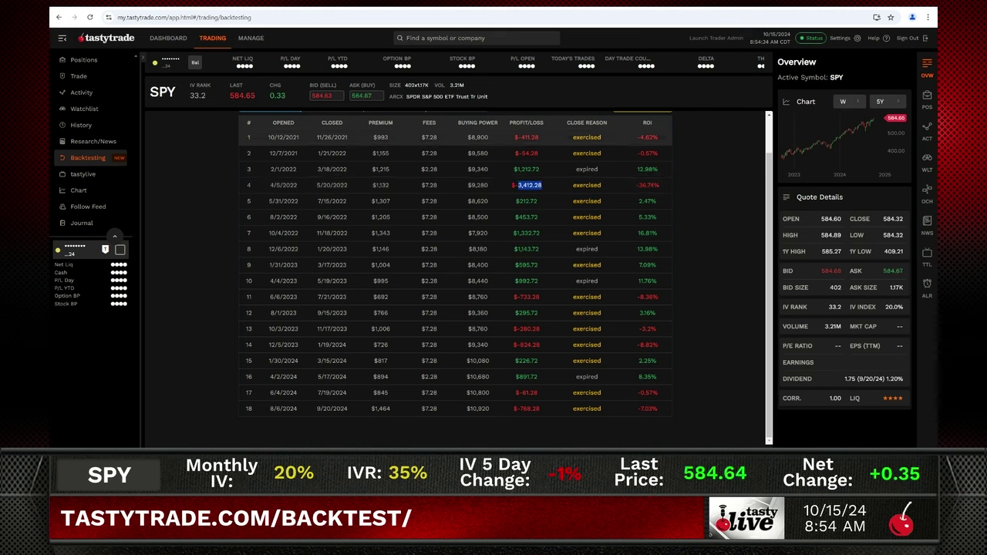
scroll(505, 275, up, 1)
Review the orders log and the transactions log of the backtest
click(332, 145)
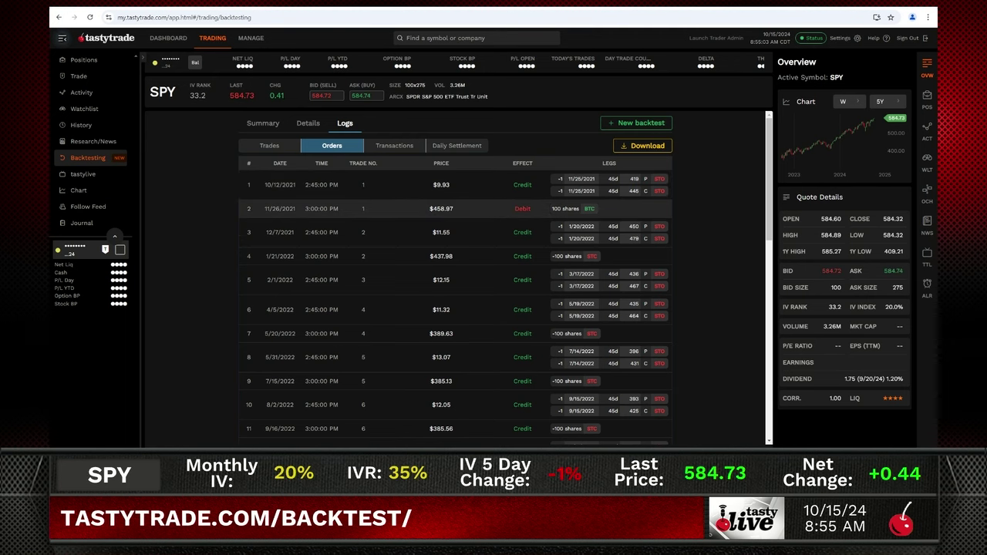
scroll(455, 232, down, 6)
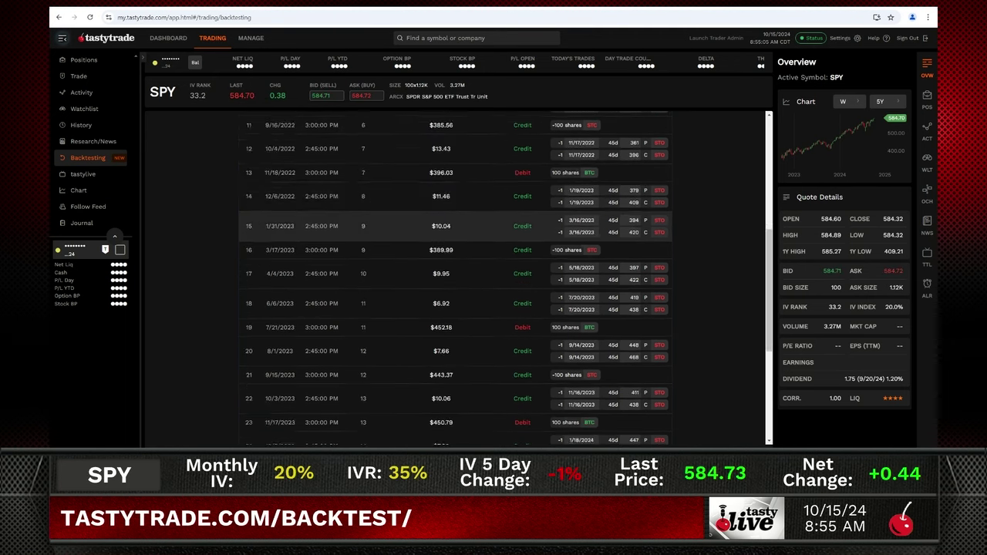
scroll(455, 223, up, 6)
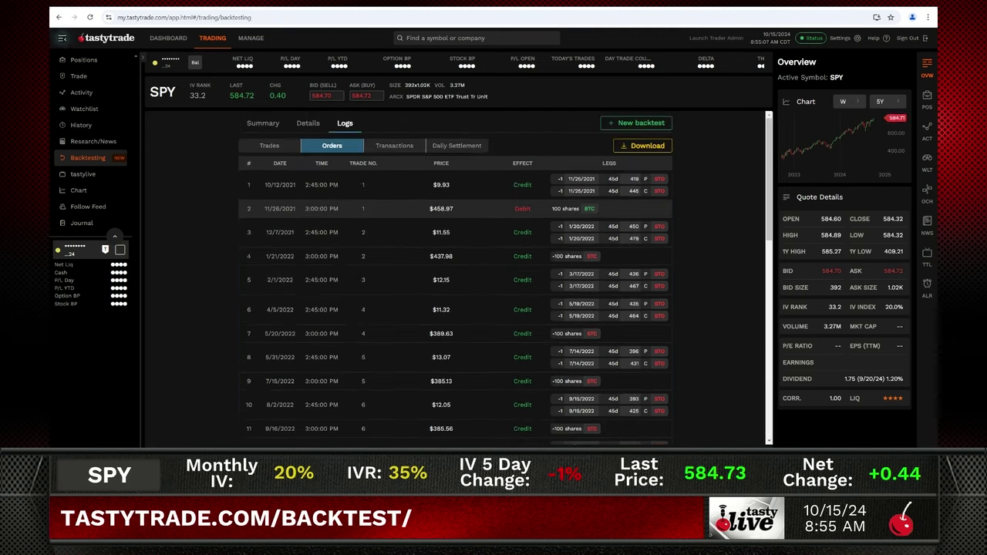
click(394, 145)
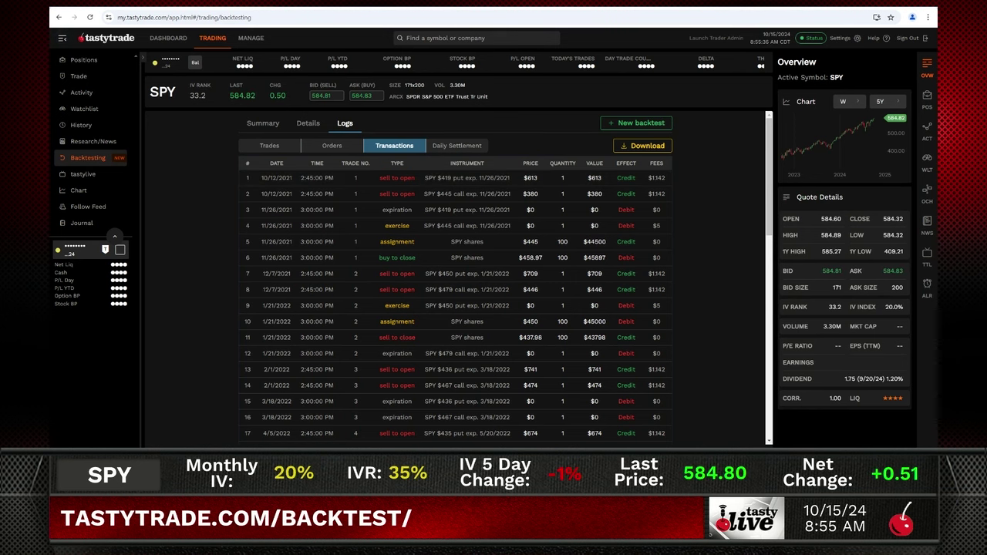
Look through the backtest's daily settlement log and return to the backtest setup
click(456, 145)
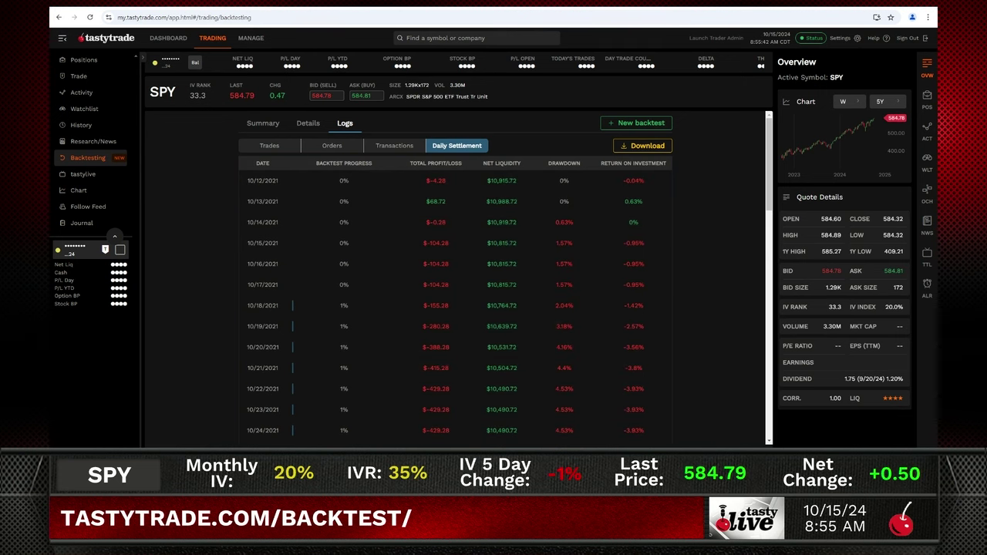
scroll(455, 277, down, 3)
scroll(455, 277, down, 3)
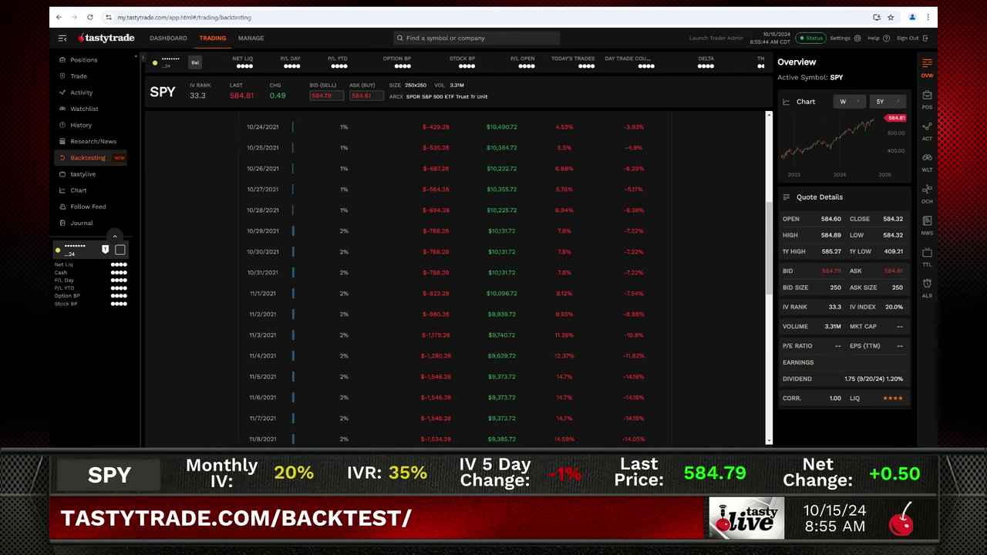
scroll(455, 278, down, 8)
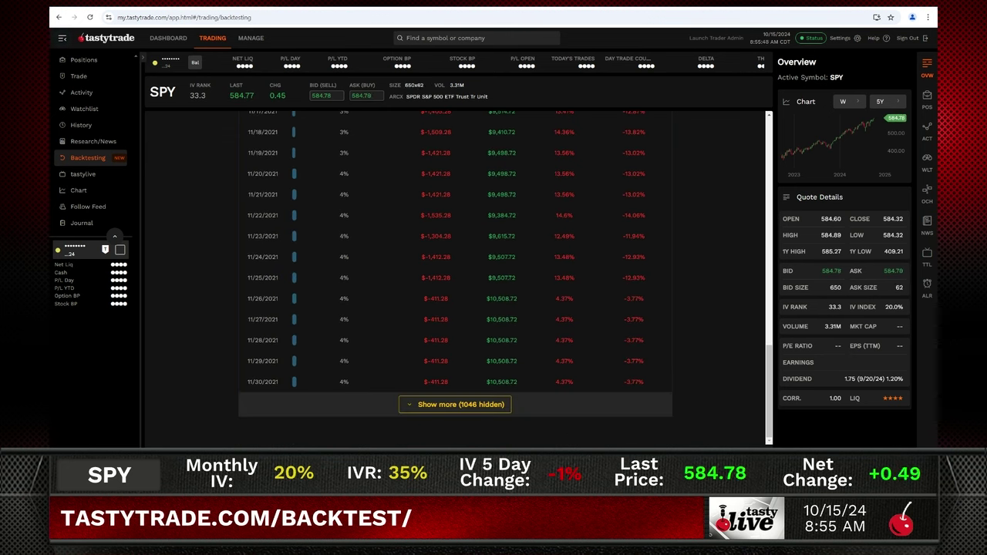
scroll(455, 278, up, 5)
scroll(455, 278, up, 10)
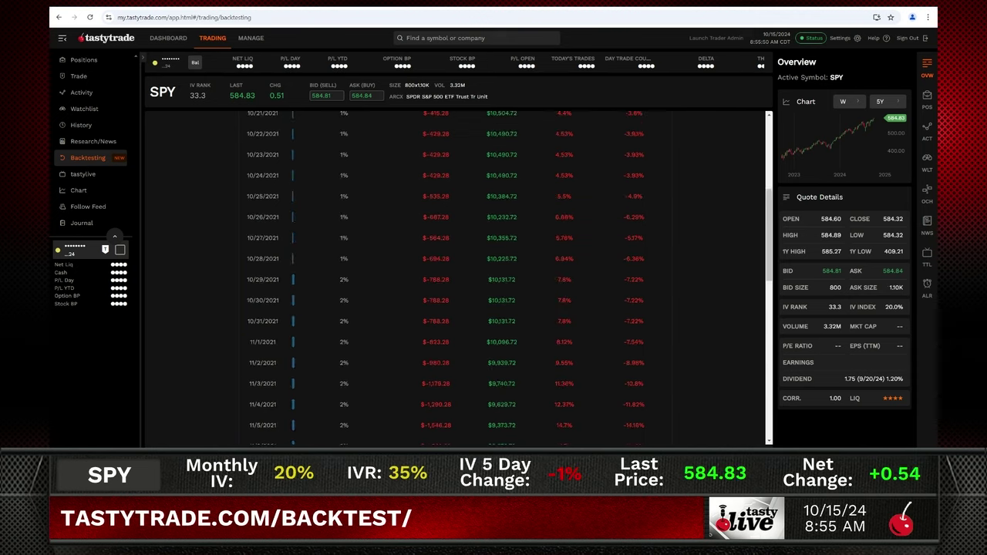
scroll(455, 277, down, 15)
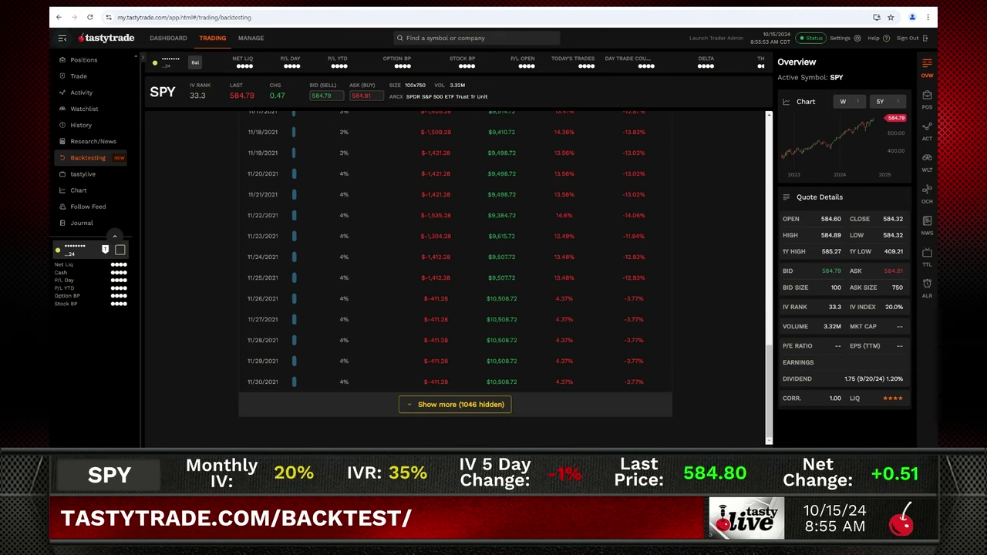
scroll(456, 277, up, 15)
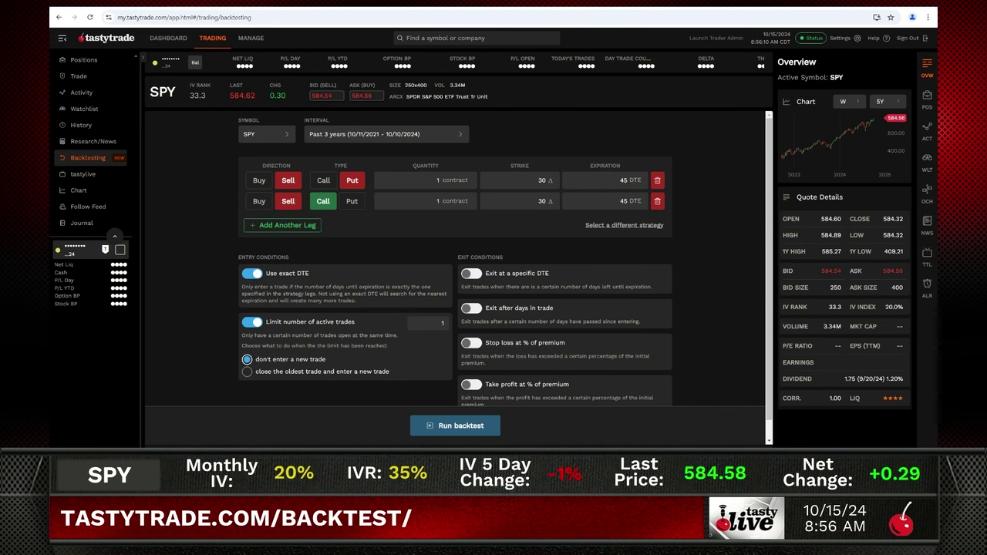
Set the exit conditions to 21 DTE and take profit at 50% of premium, with the days-in-trade exit off, and run the backtest
scroll(455, 278, down, 1)
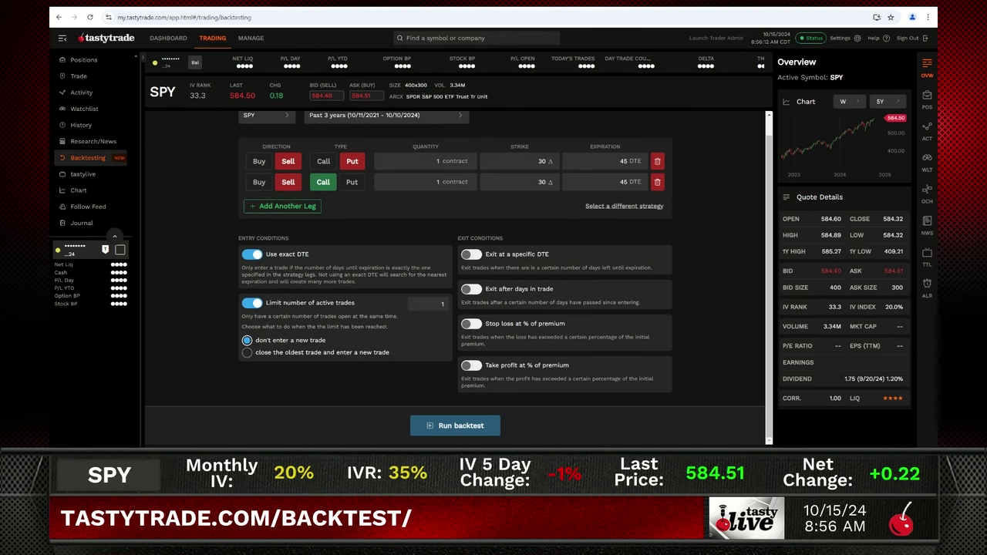
click(471, 253)
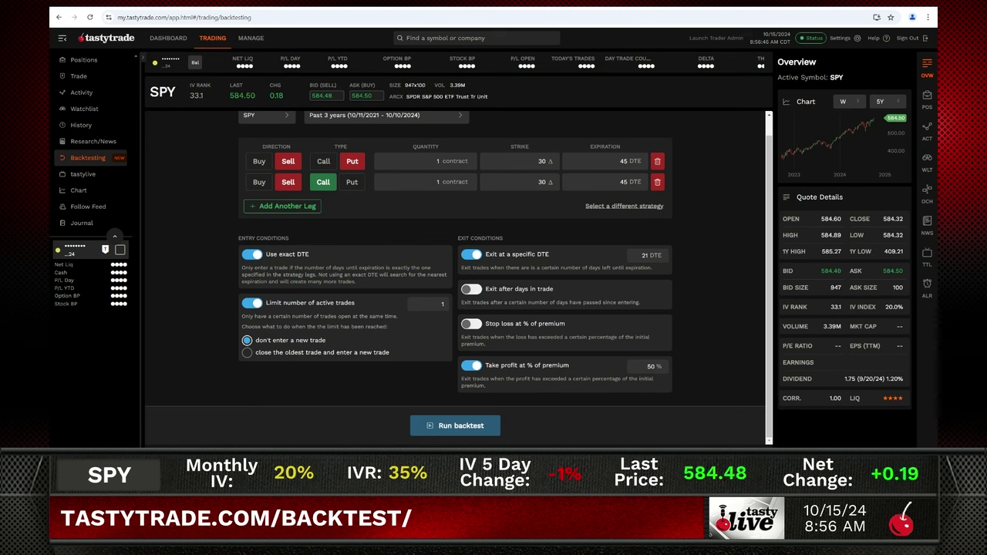
click(471, 254)
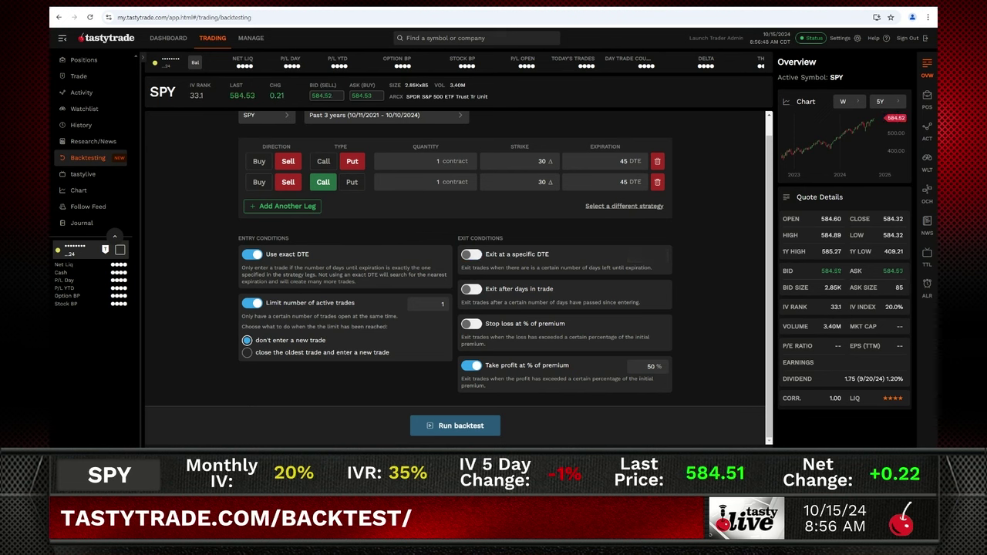
click(471, 289)
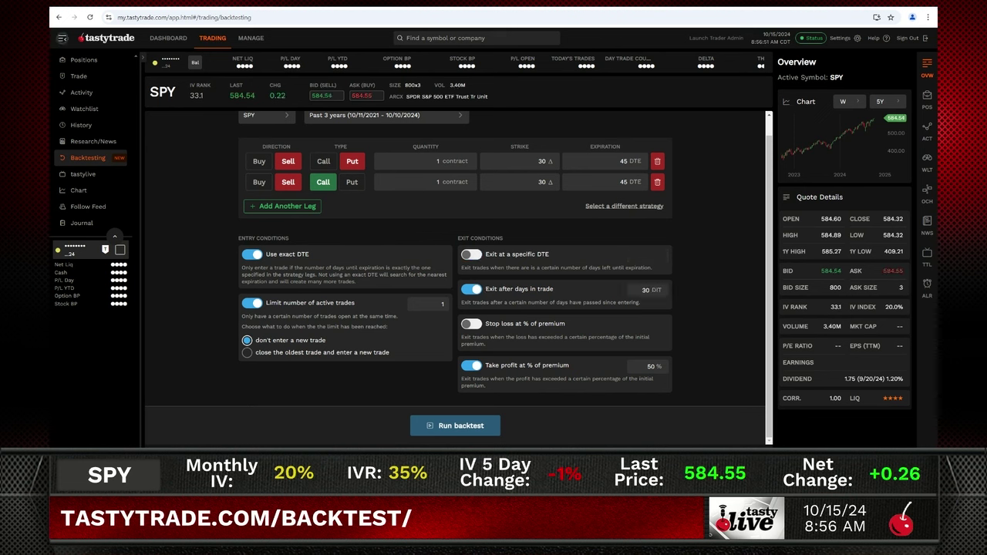
click(471, 254)
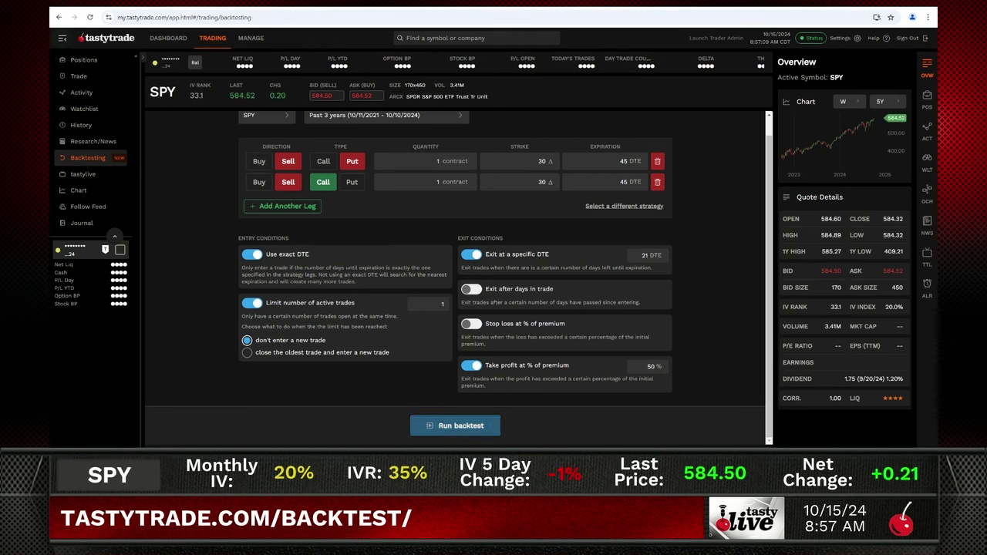
click(455, 426)
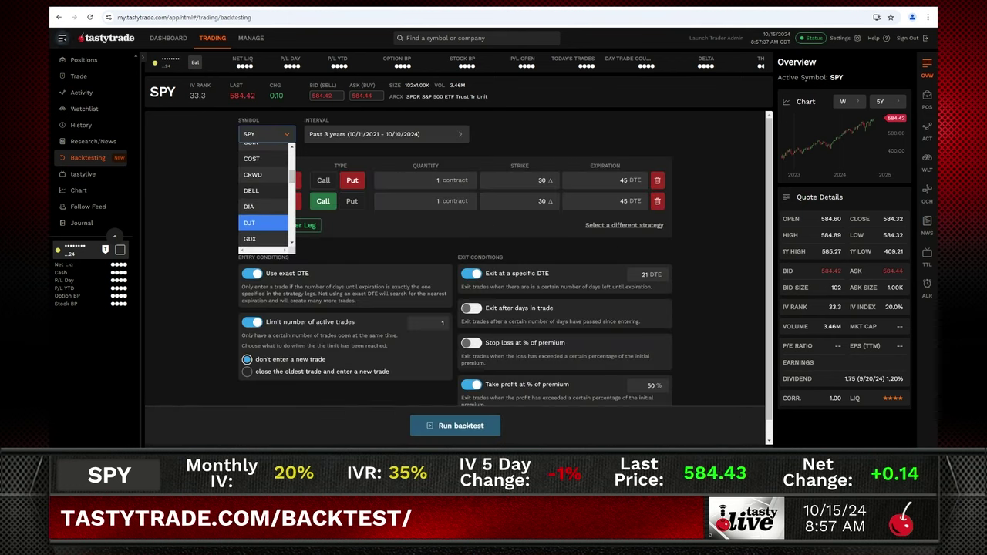
Change the backtest symbol to IWM and set the expiration of both the put and call legs to 30 DTE
key(Down)
key(Return)
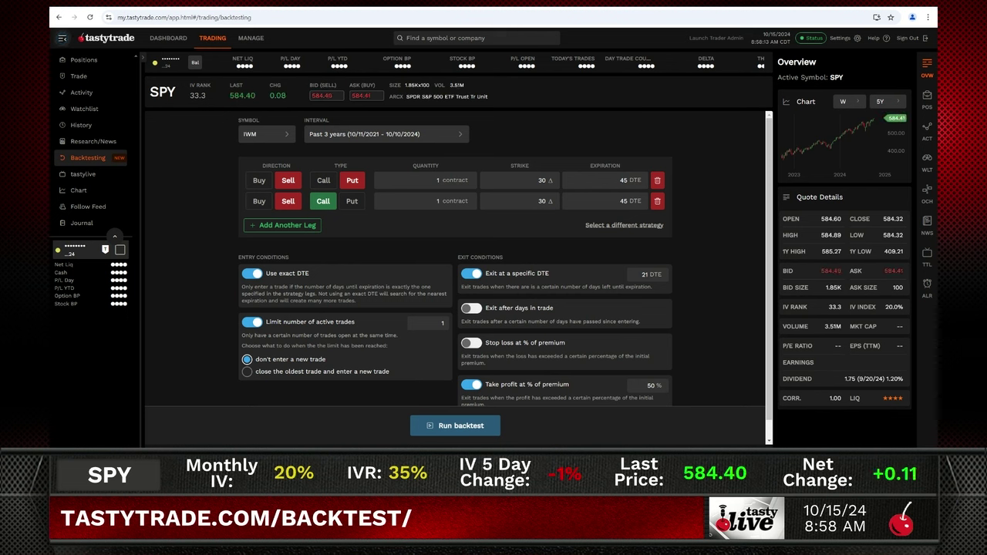
click(624, 180)
text(30)
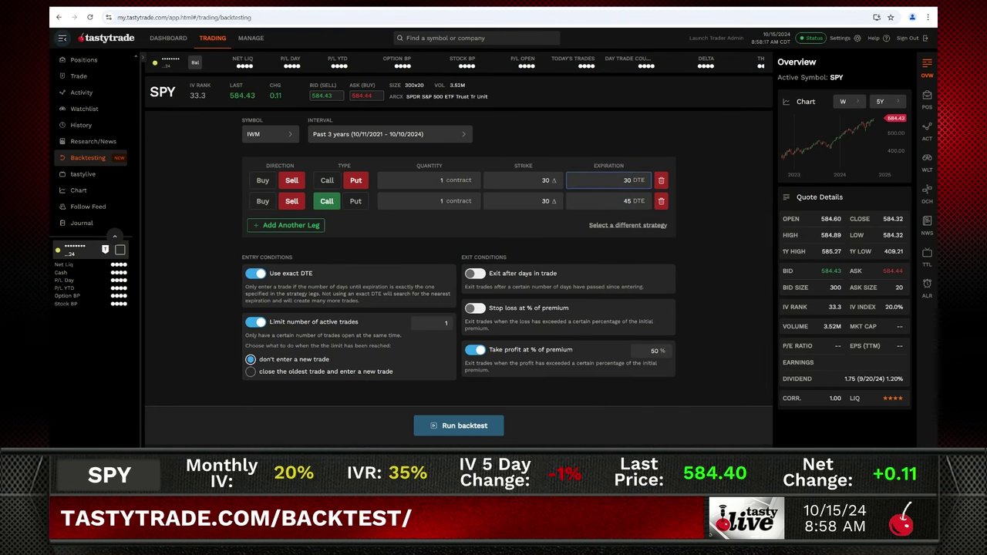
key(Tab)
text(30)
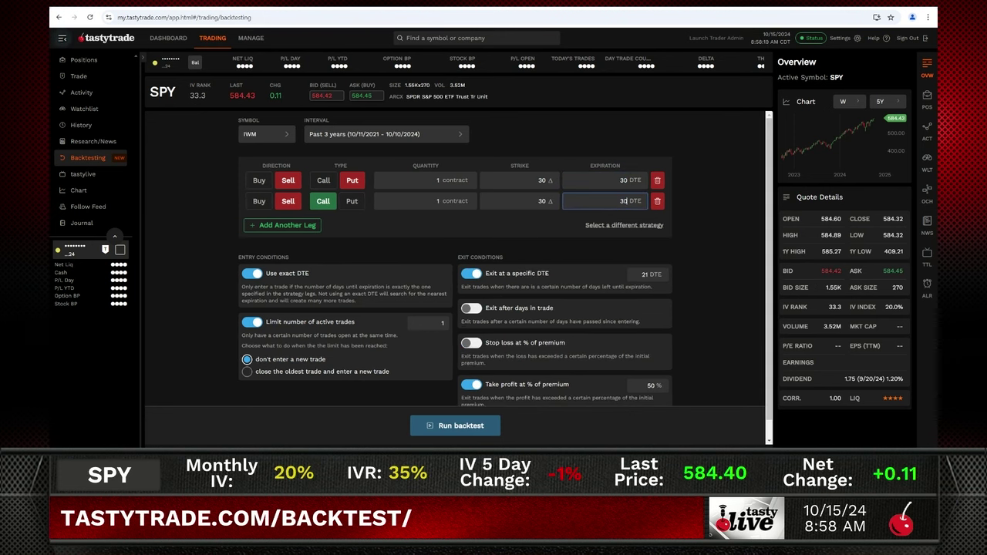
key(Tab)
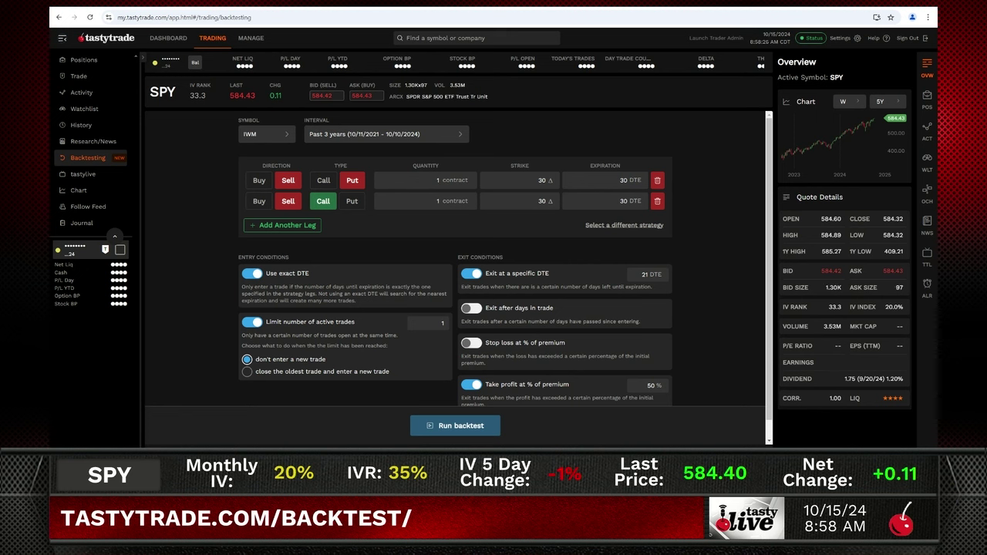
Set the backtest interval to the Inflation-Induced Bear Market period starting 1/2/2022
click(386, 134)
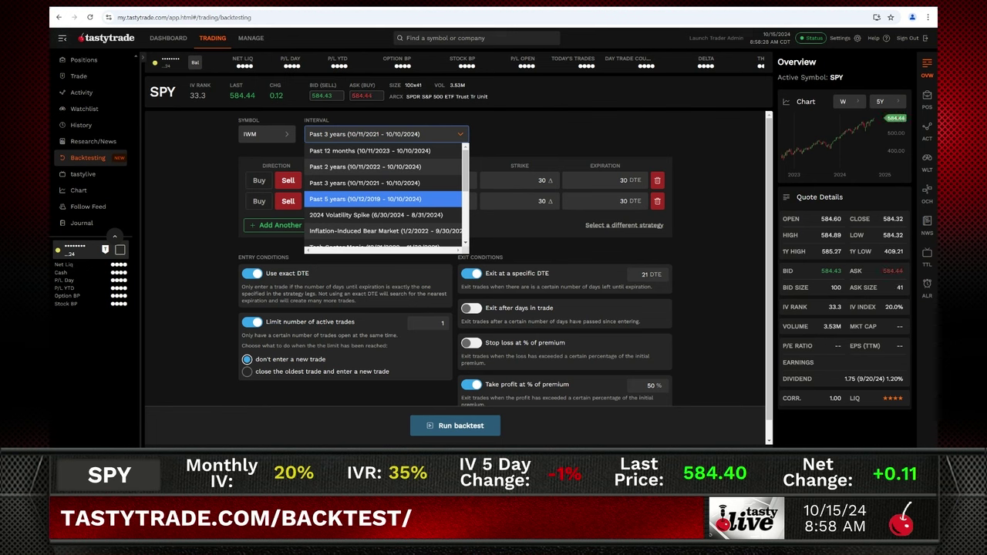
scroll(384, 194, down, 1)
scroll(383, 201, down, 1)
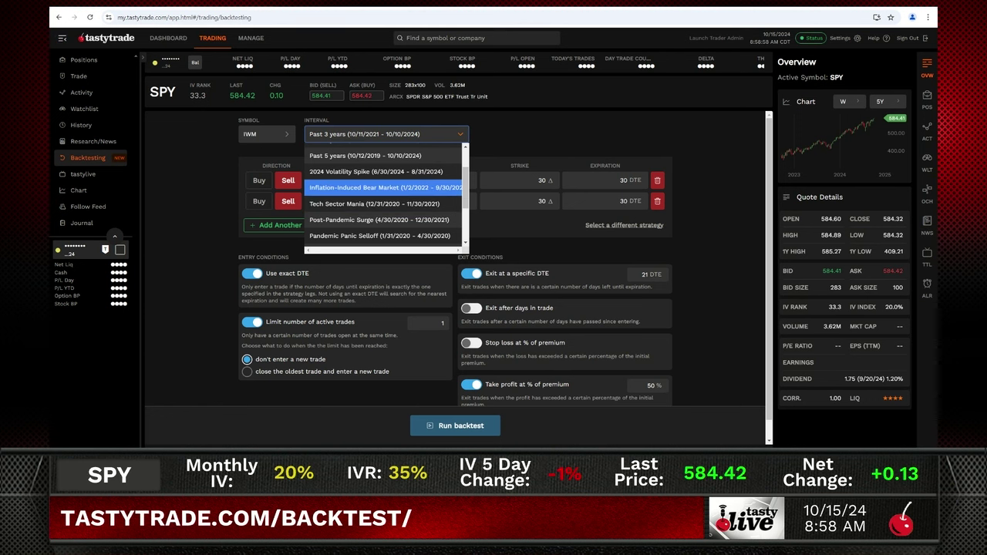
click(385, 188)
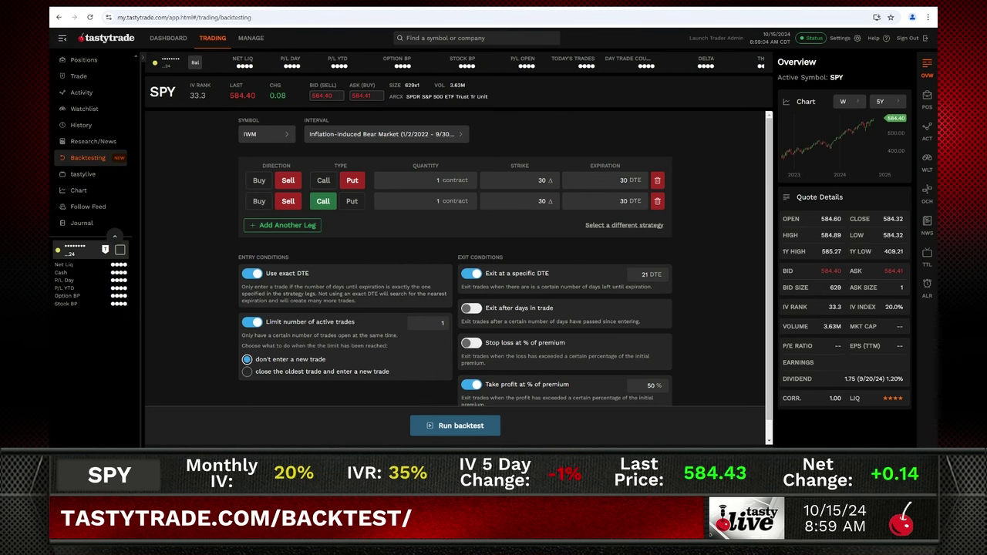
Run the IWM backtest with active trades limited to 5, and rerun it with only the short call leg
scroll(459, 274, down, 1)
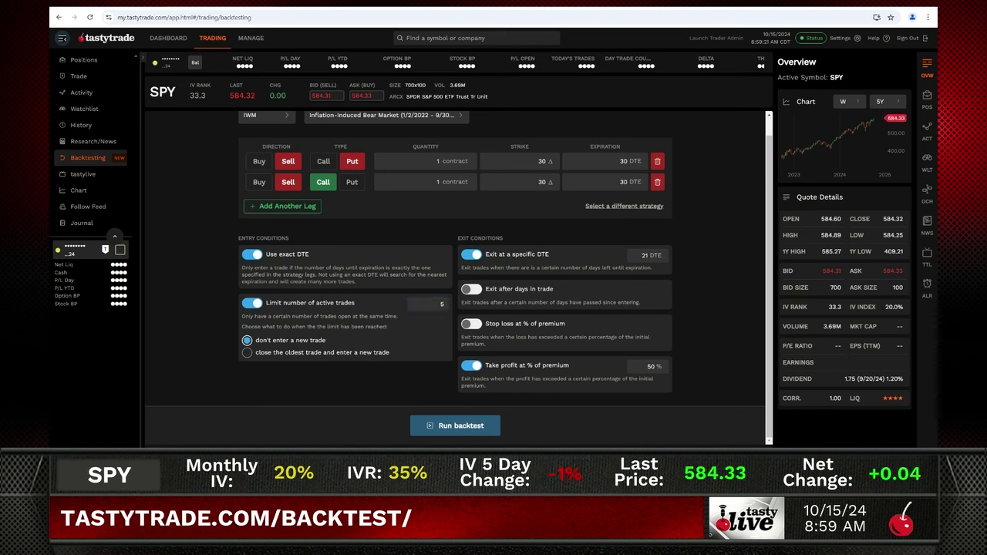
click(455, 426)
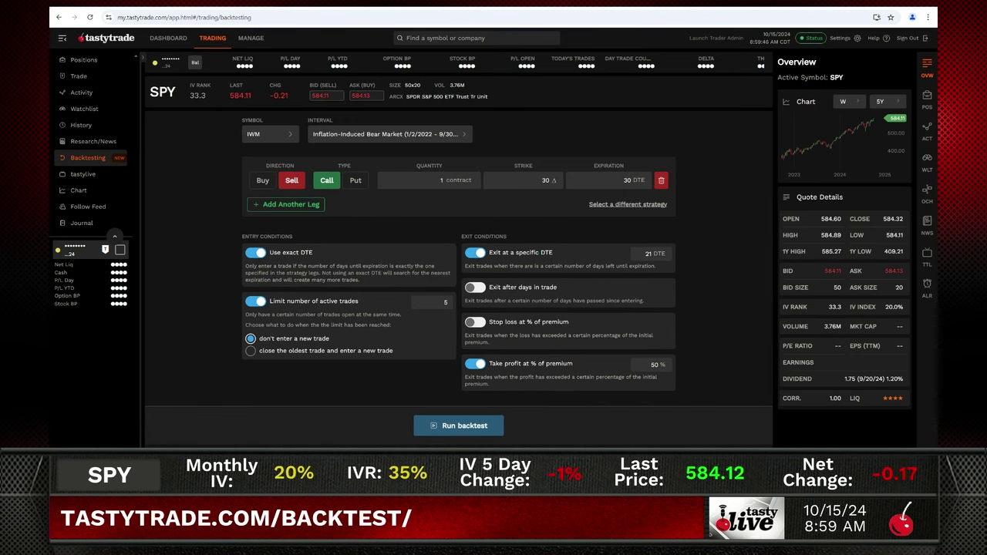
click(458, 426)
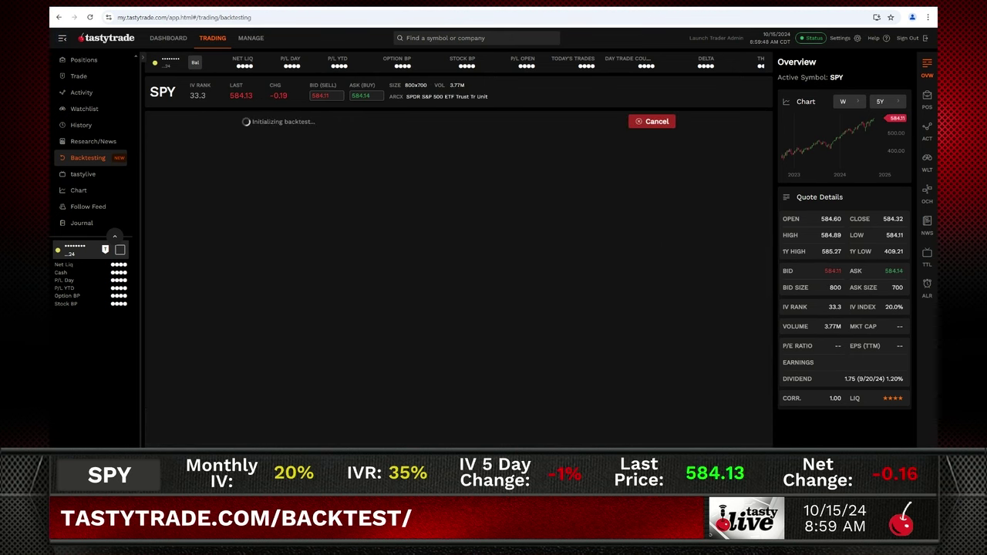